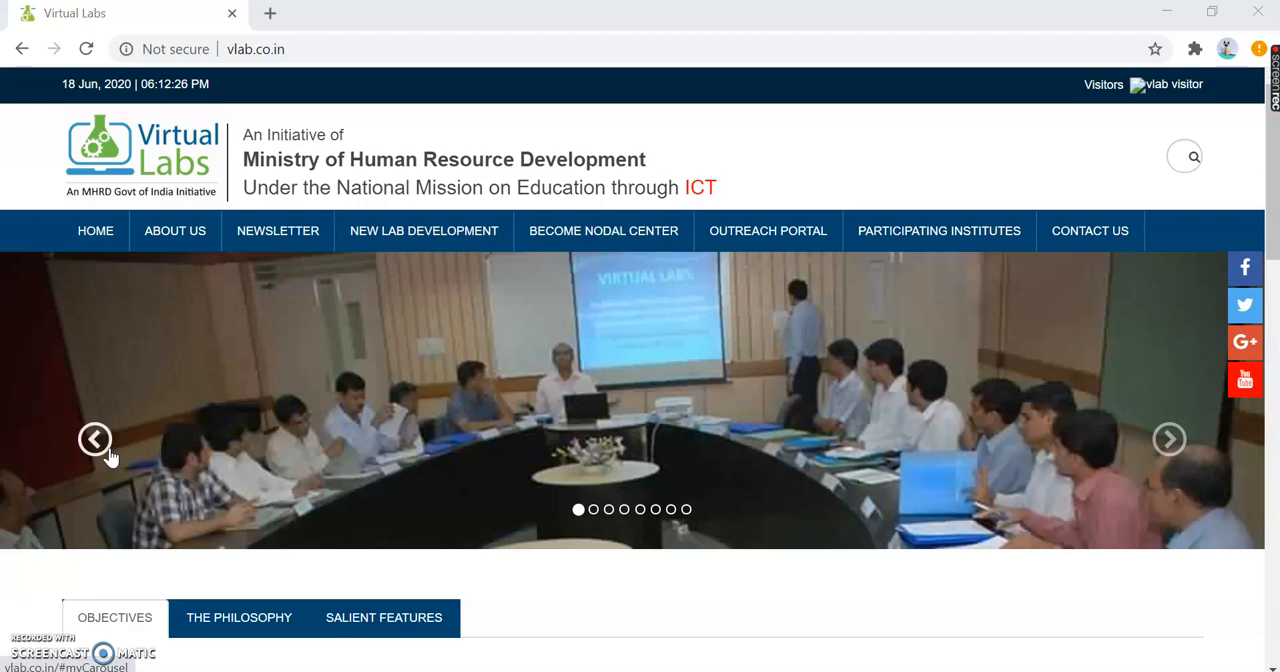
- Open the Electronics & Communications area from the Broad Areas of Virtual Labs
{"action": "scroll", "coordinate": [110, 455], "scroll_direction": "down", "scroll_amount": 5}
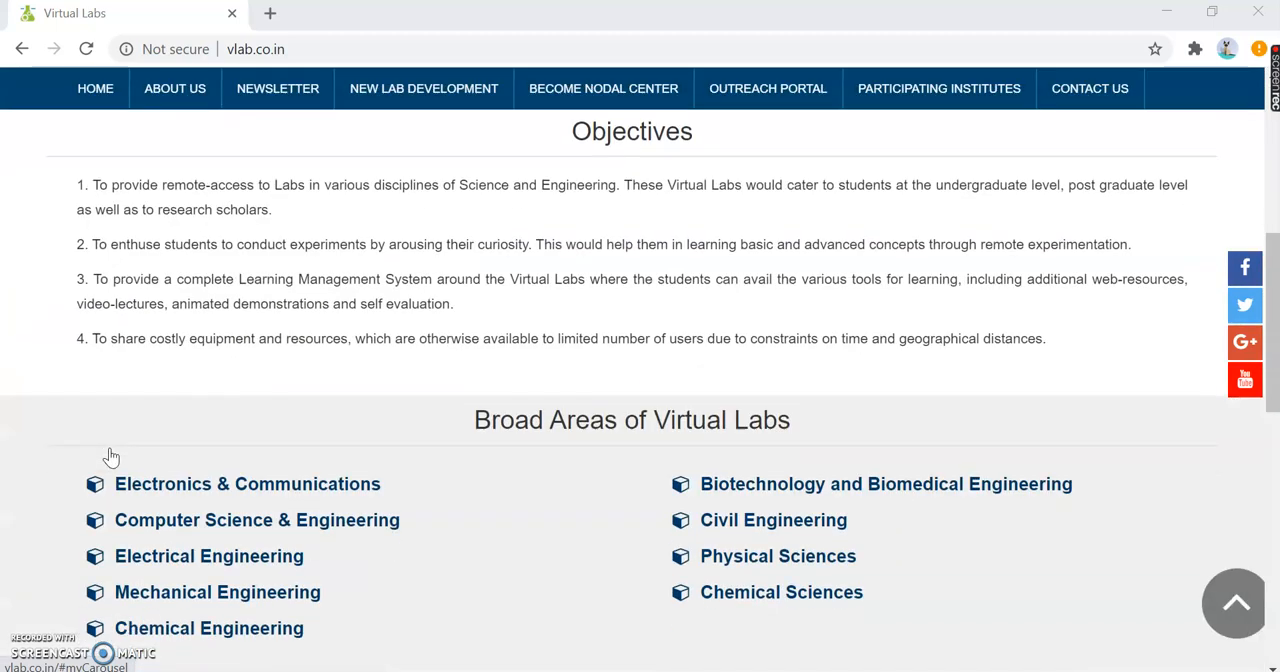
{"action": "scroll", "coordinate": [105, 455], "scroll_direction": "down", "scroll_amount": 3}
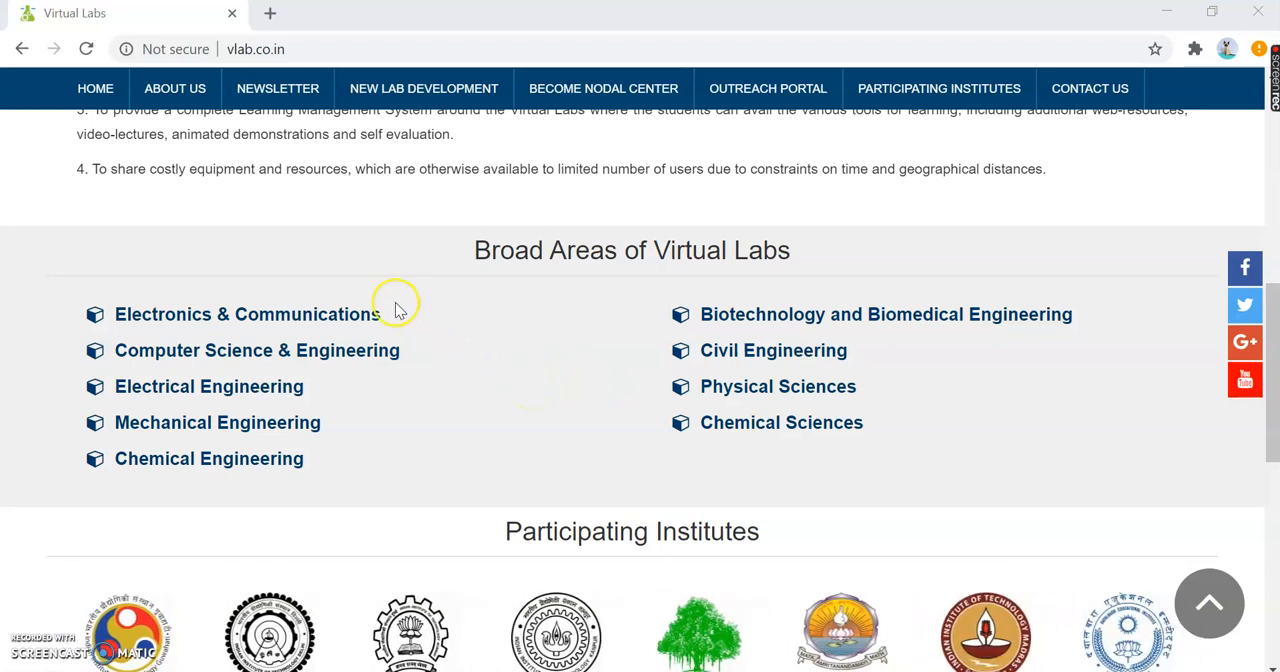
{"action": "left_click", "coordinate": [252, 318]}
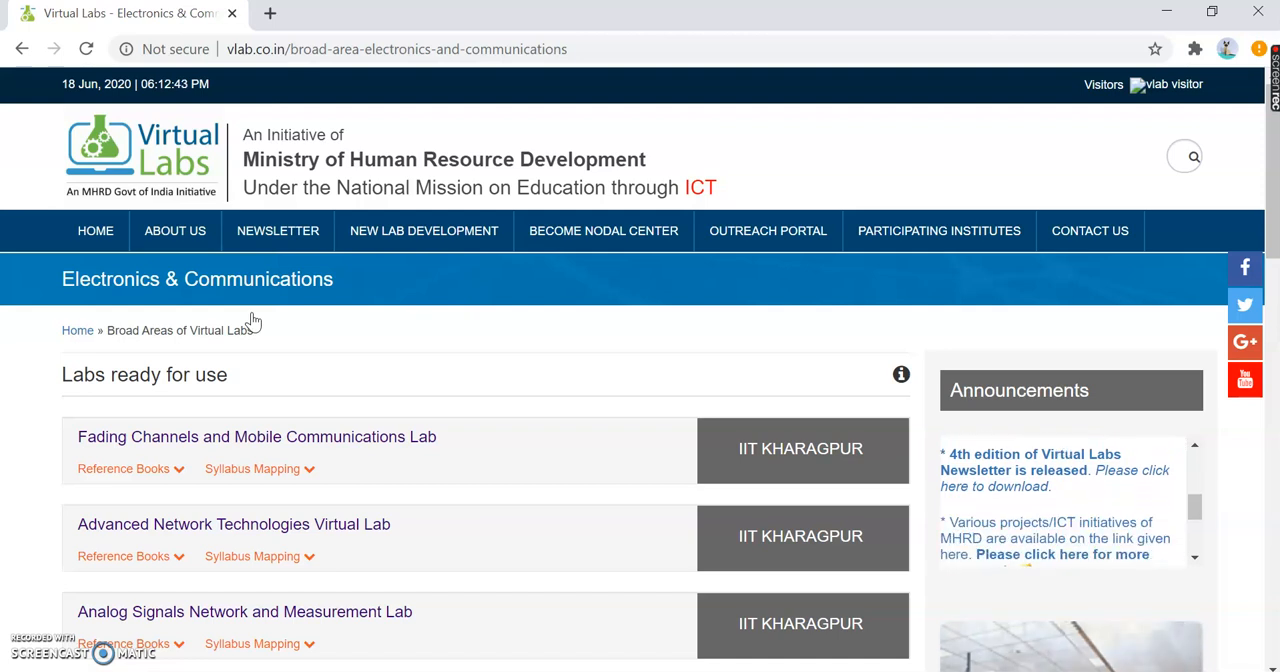
- Find the Electric Circuits Lab among the labs ready for use and check its reference books and syllabus mapping
{"action": "scroll", "coordinate": [253, 321], "scroll_direction": "down", "scroll_amount": 1}
{"action": "scroll", "coordinate": [253, 321], "scroll_direction": "down", "scroll_amount": 5}
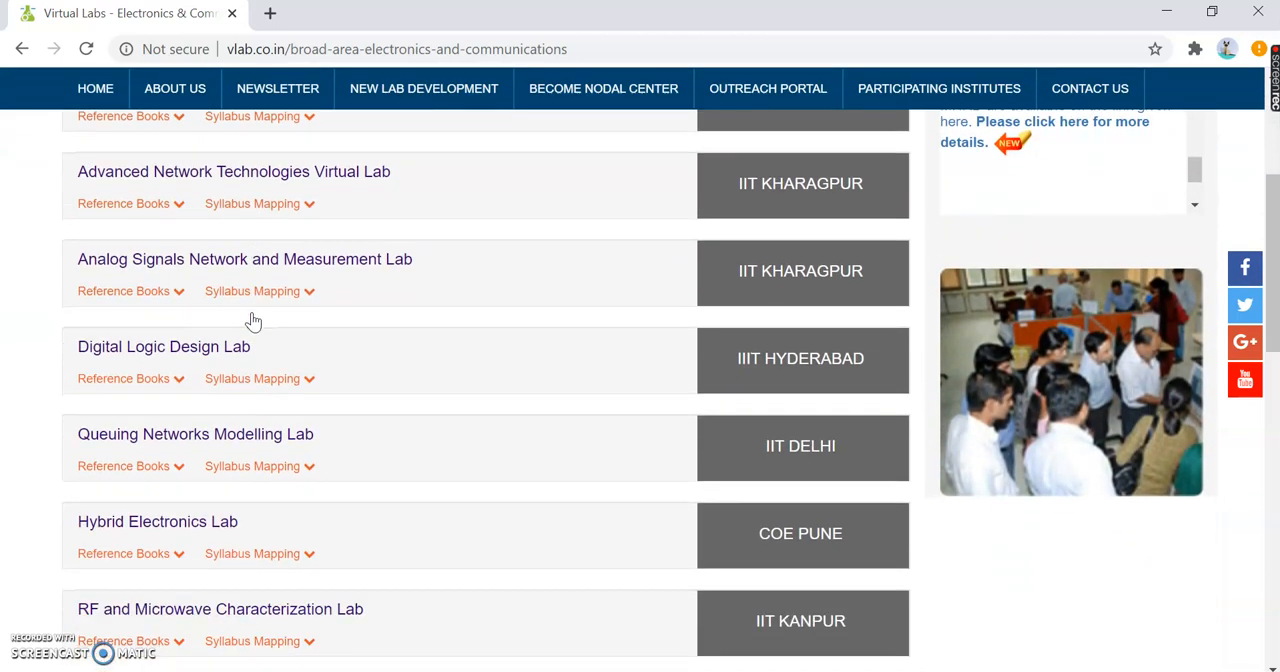
{"action": "scroll", "coordinate": [253, 321], "scroll_direction": "down", "scroll_amount": 5}
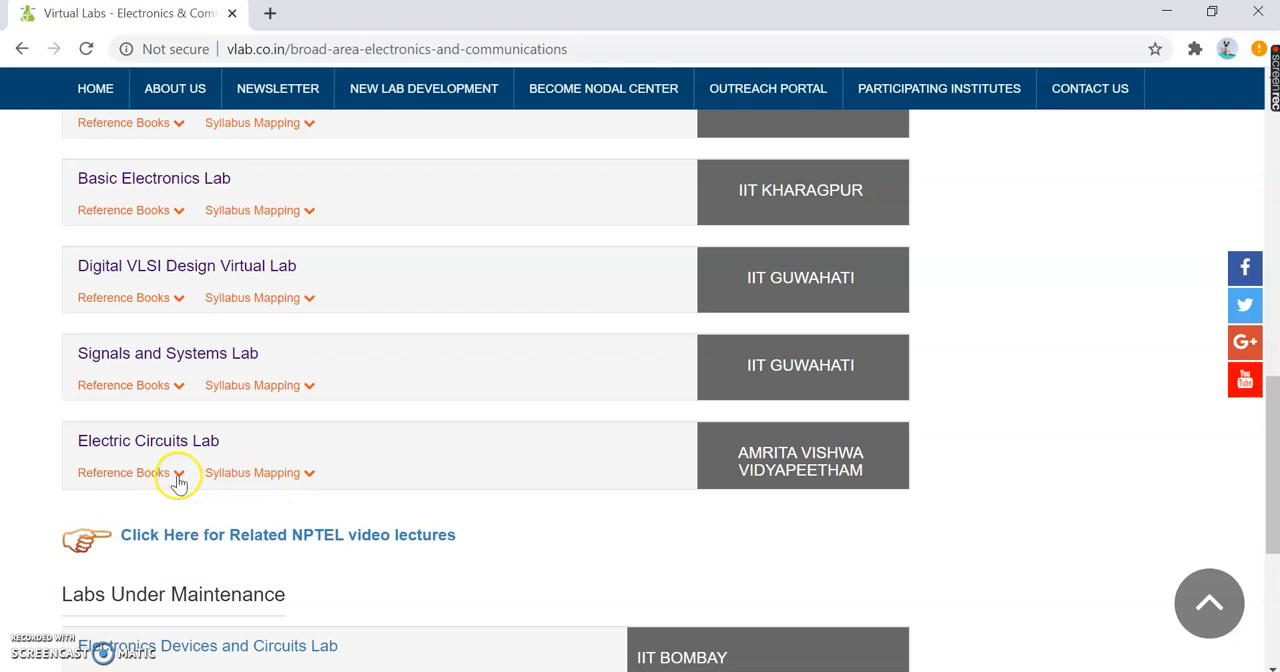
{"action": "left_click", "coordinate": [178, 476]}
{"action": "left_click", "coordinate": [178, 478]}
{"action": "left_click", "coordinate": [313, 476]}
{"action": "left_click", "coordinate": [313, 476]}
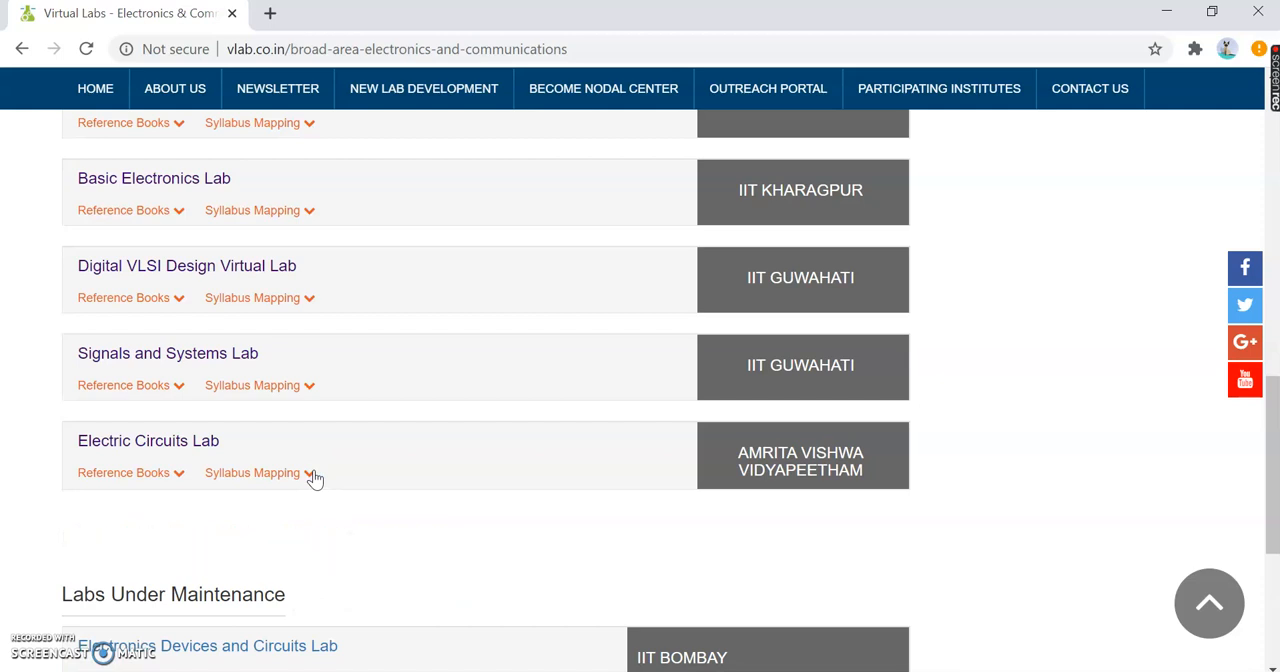
{"action": "left_click", "coordinate": [341, 522]}
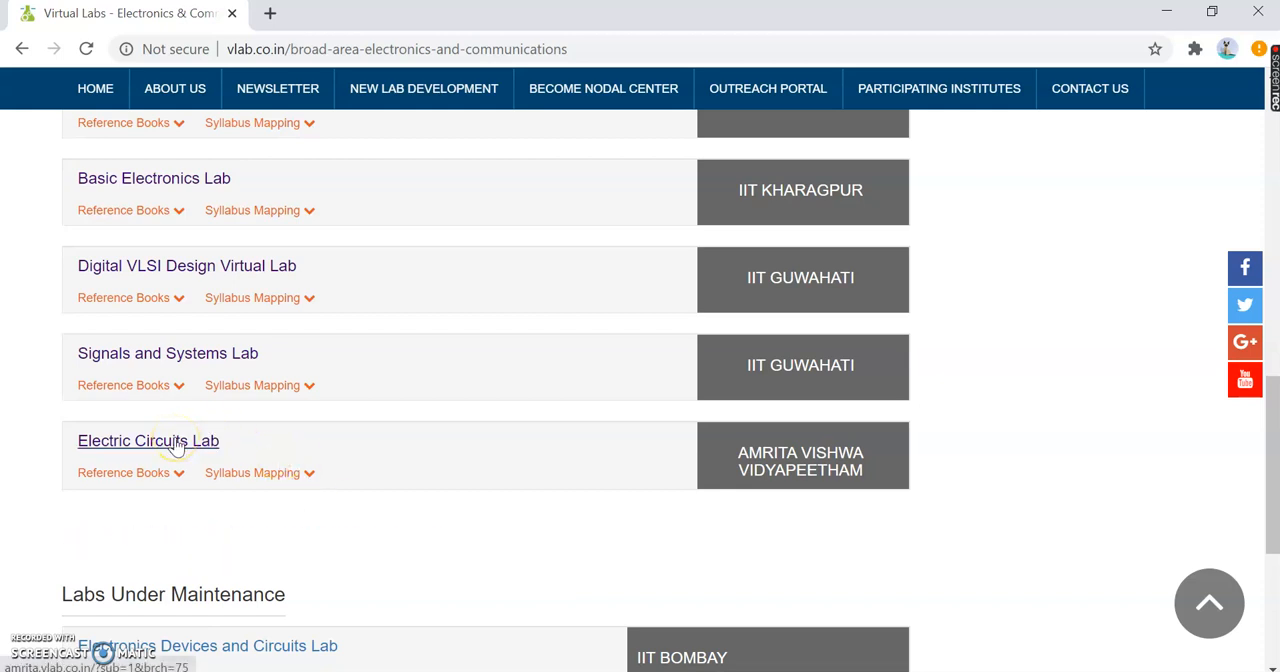
- Open the Electric Circuits Lab and go to its Kirchhoff's Laws experiment
{"action": "left_click", "coordinate": [174, 443]}
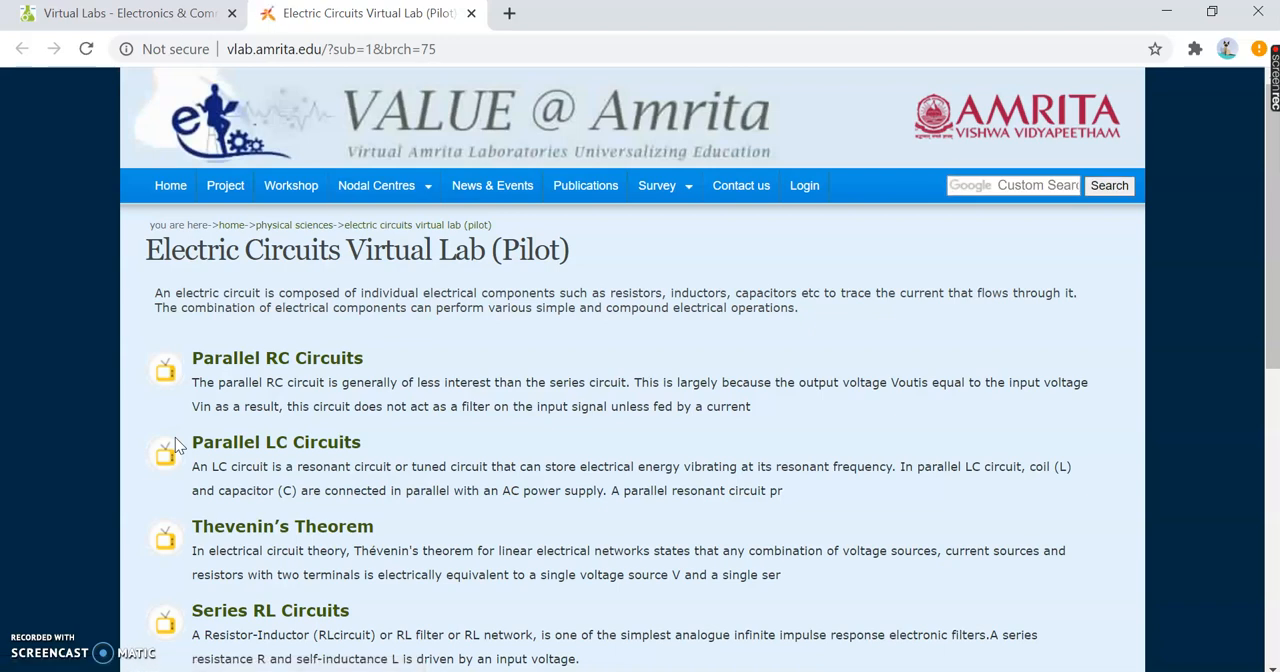
{"action": "scroll", "coordinate": [175, 437], "scroll_direction": "down", "scroll_amount": 3}
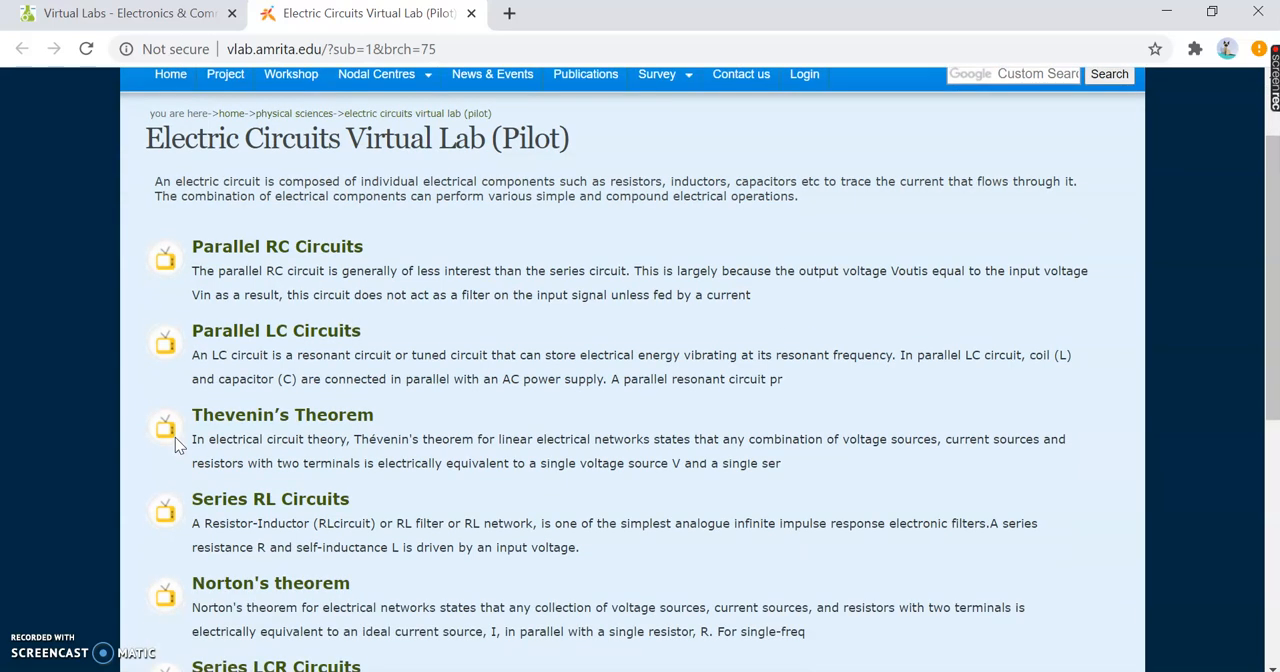
{"action": "scroll", "coordinate": [175, 437], "scroll_direction": "down", "scroll_amount": 3}
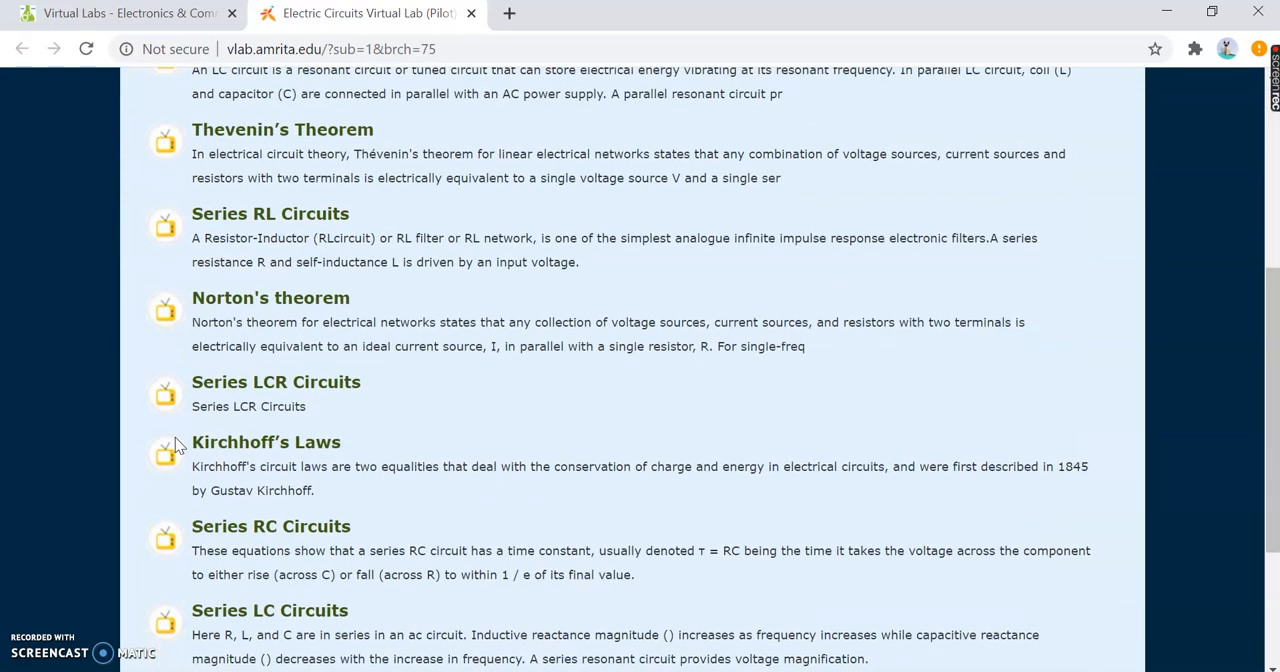
{"action": "scroll", "coordinate": [175, 437], "scroll_direction": "down", "scroll_amount": 2}
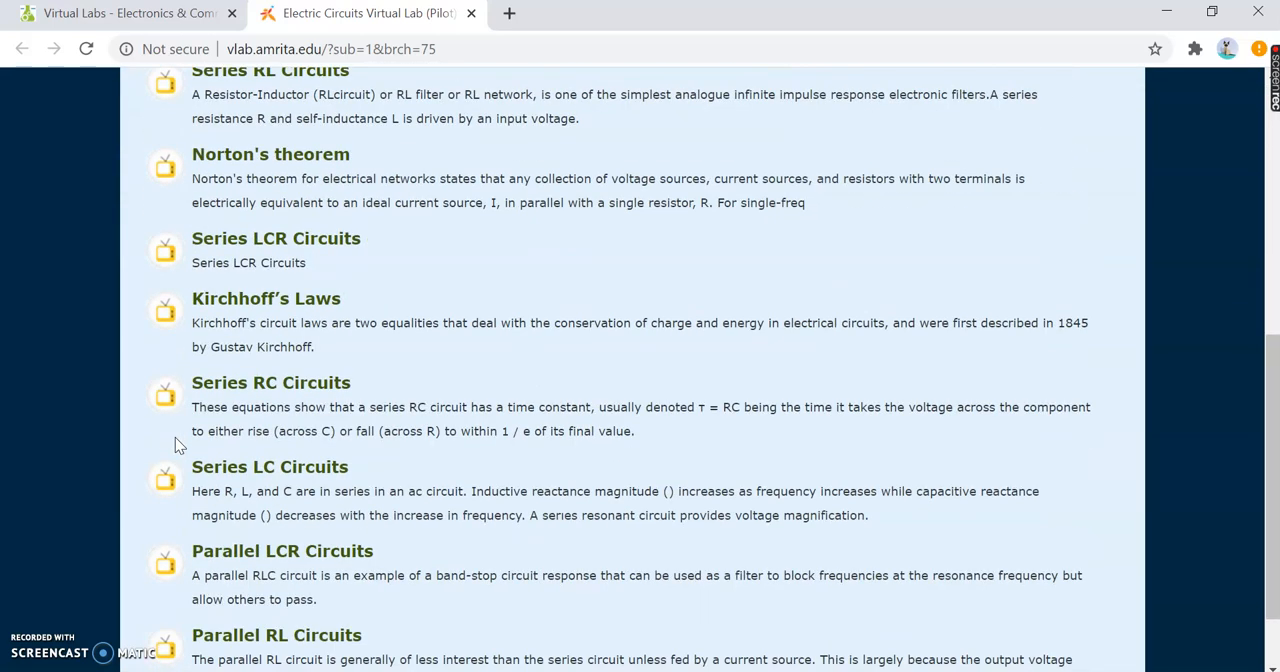
{"action": "scroll", "coordinate": [175, 437], "scroll_direction": "down", "scroll_amount": 2}
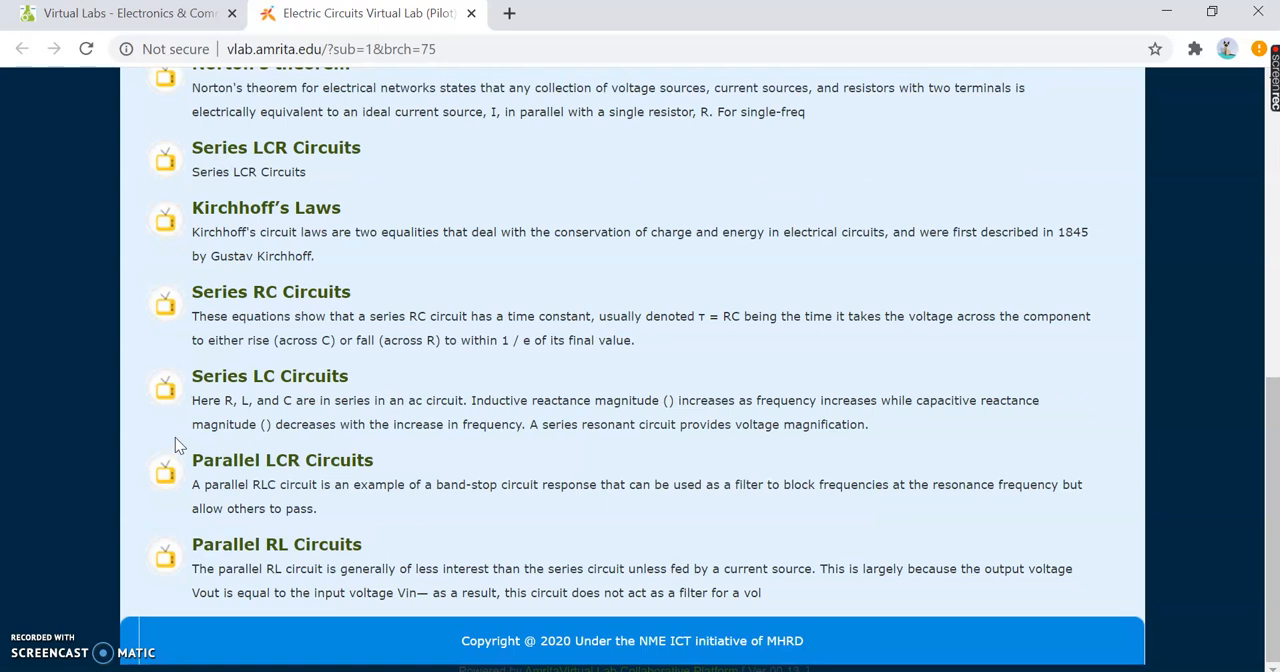
{"action": "left_click", "coordinate": [327, 212]}
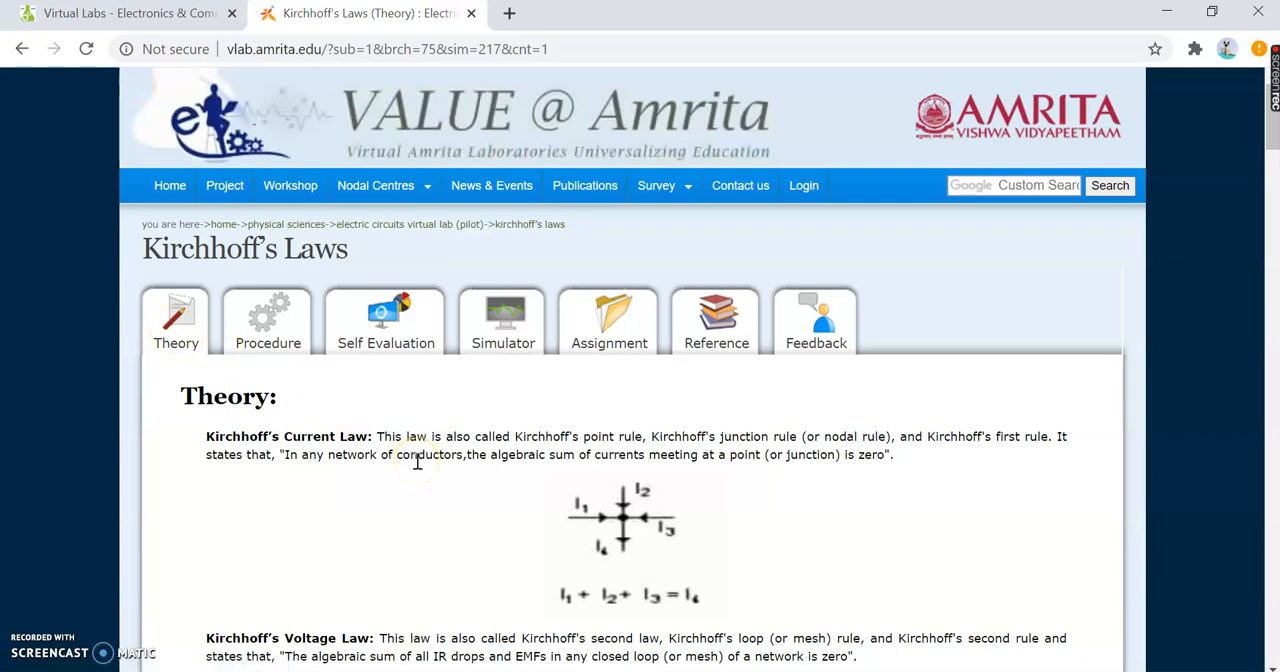
- Read through the Kirchhoff's Laws theory, including the worked voltage and current examples and the simulator verification circuit
{"action": "scroll", "coordinate": [418, 462], "scroll_direction": "down", "scroll_amount": 5}
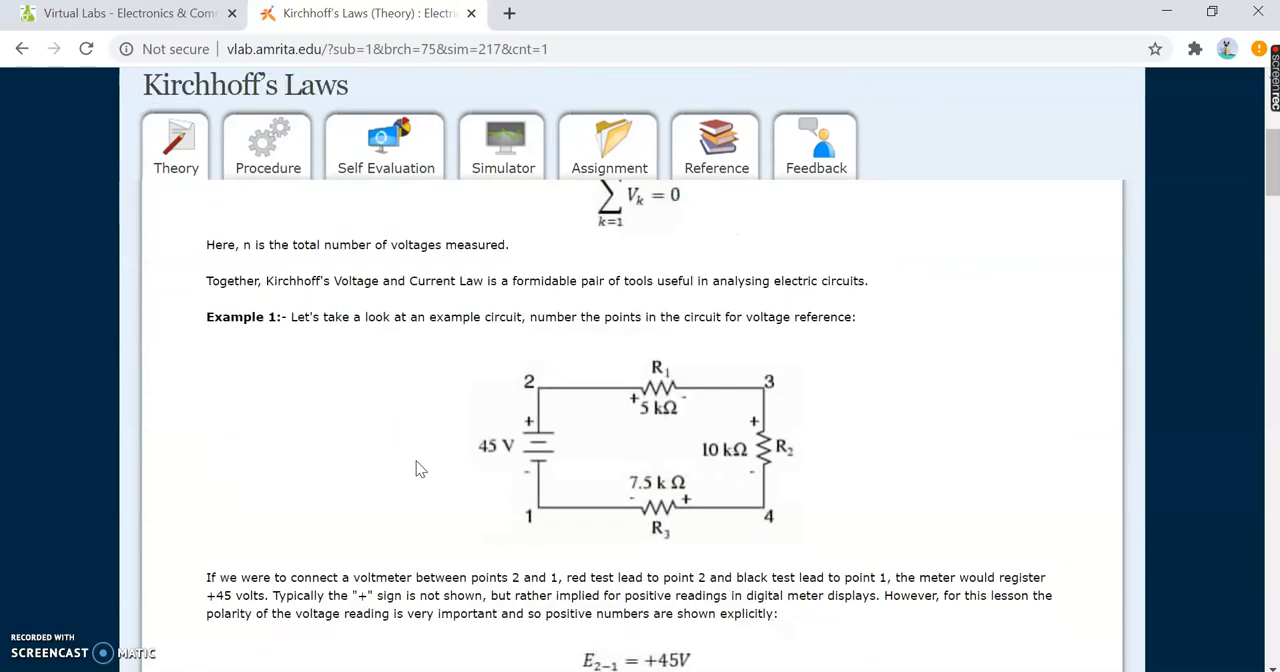
{"action": "scroll", "coordinate": [418, 469], "scroll_direction": "down", "scroll_amount": 5}
{"action": "scroll", "coordinate": [418, 469], "scroll_direction": "down", "scroll_amount": 4}
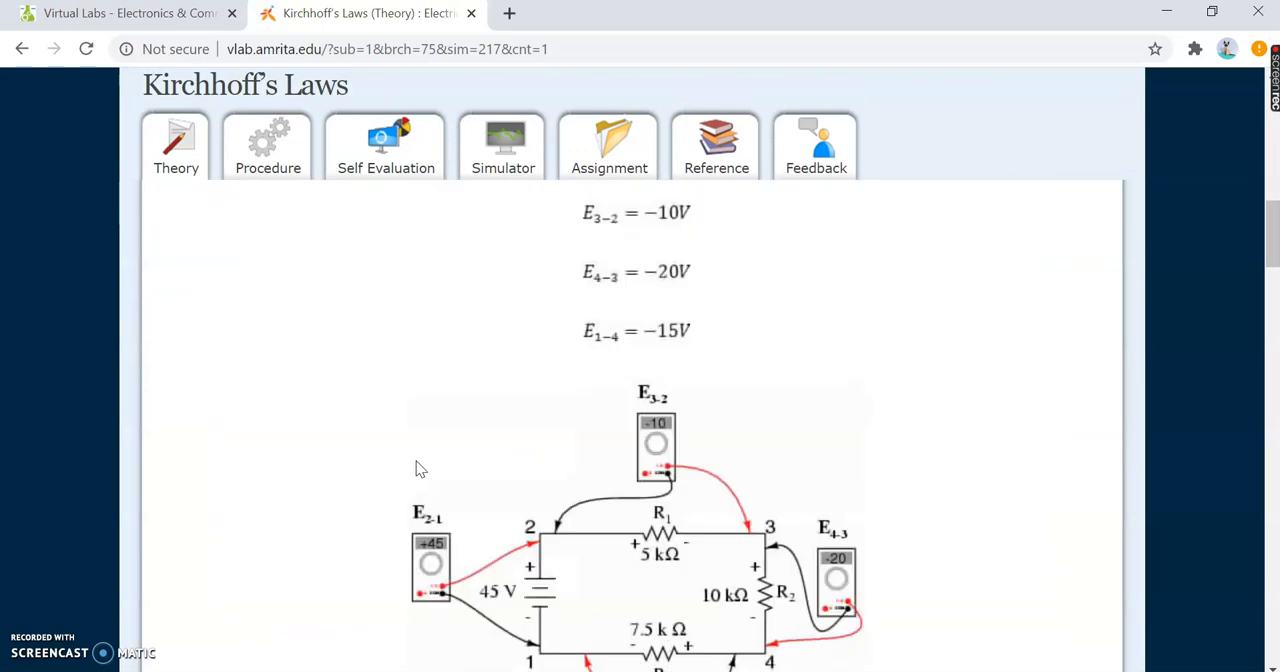
{"action": "scroll", "coordinate": [418, 469], "scroll_direction": "down", "scroll_amount": 8}
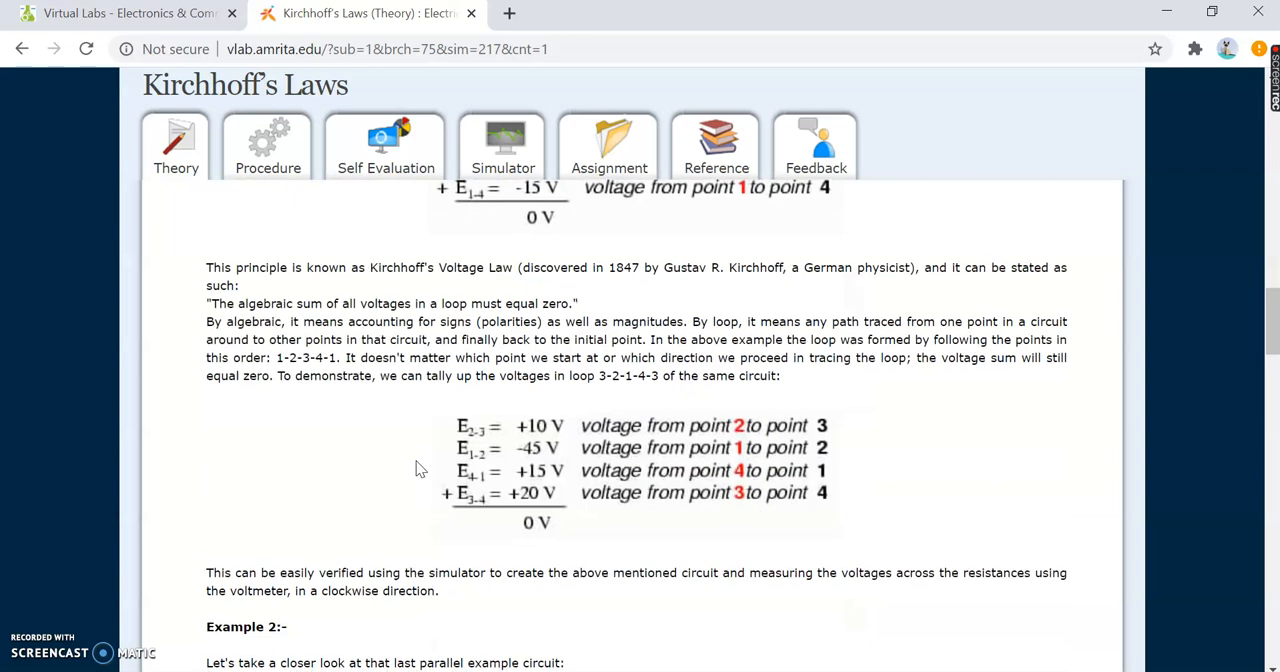
{"action": "scroll", "coordinate": [418, 469], "scroll_direction": "down", "scroll_amount": 10}
{"action": "right_click", "coordinate": [418, 460]}
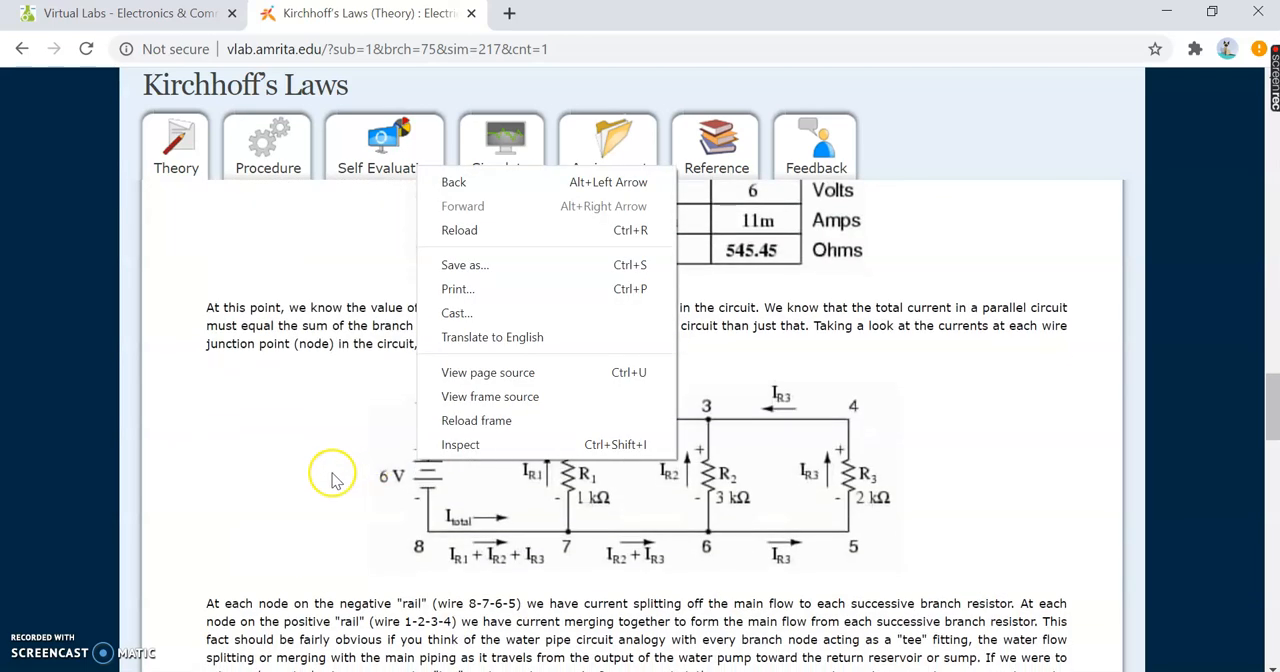
{"action": "scroll", "coordinate": [335, 478], "scroll_direction": "down", "scroll_amount": 15}
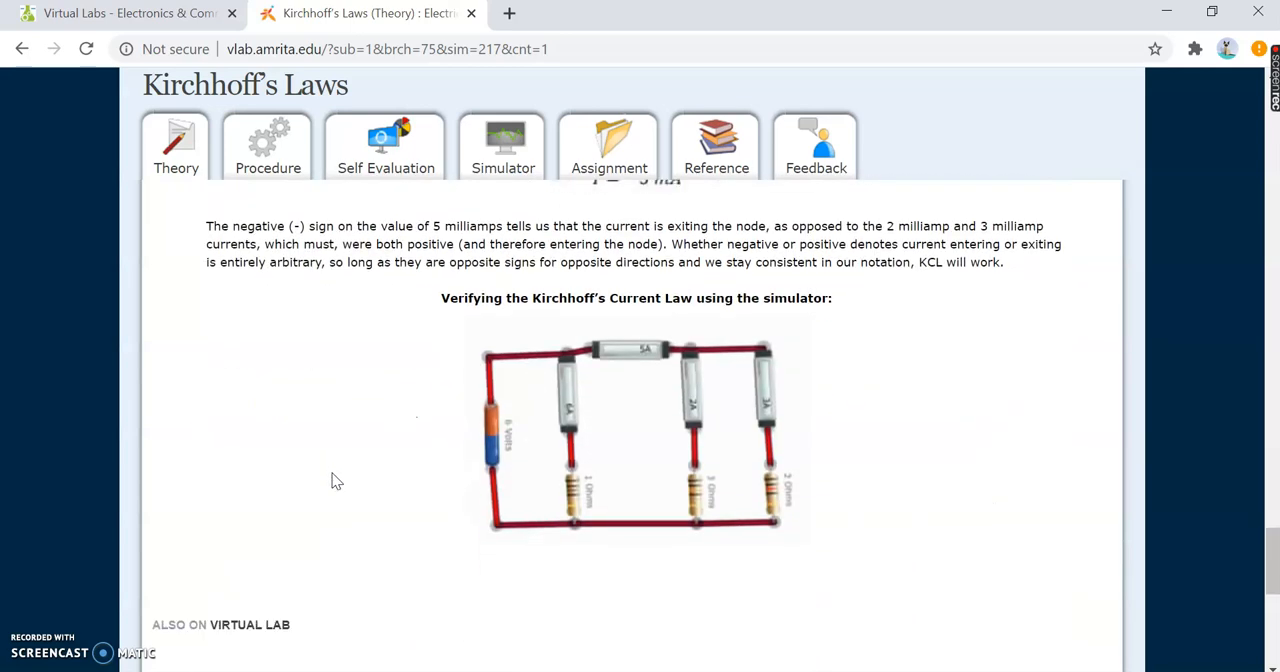
{"action": "scroll", "coordinate": [335, 481], "scroll_direction": "down", "scroll_amount": 4}
- Open the Kirchhoff's Laws procedure and review the component descriptions and the instructions for building the circuit
{"action": "left_click", "coordinate": [258, 145]}
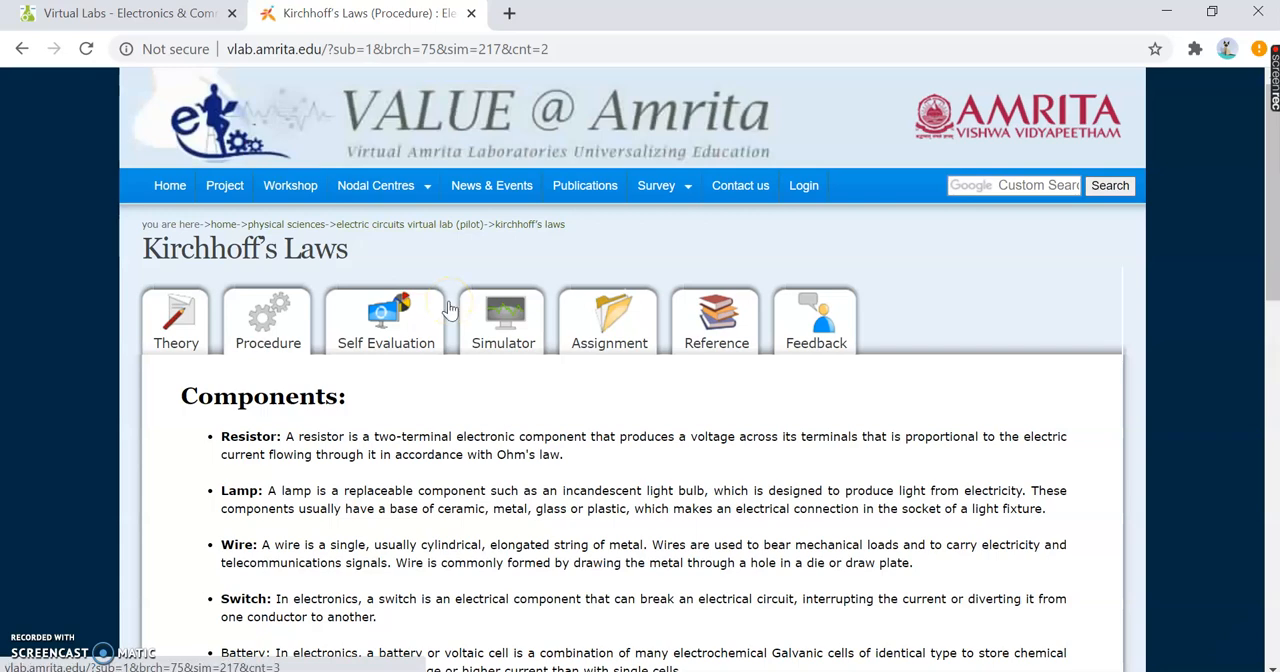
{"action": "scroll", "coordinate": [449, 309], "scroll_direction": "down", "scroll_amount": 5}
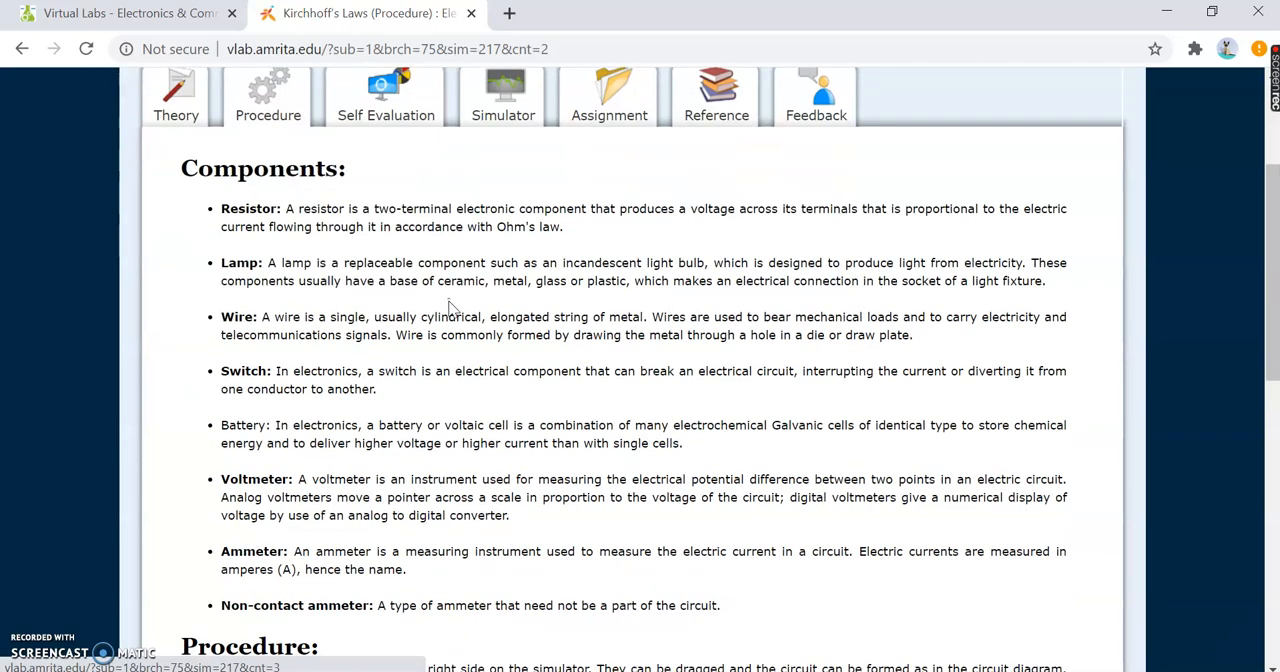
{"action": "scroll", "coordinate": [449, 309], "scroll_direction": "up", "scroll_amount": 1}
{"action": "left_click", "coordinate": [361, 367]}
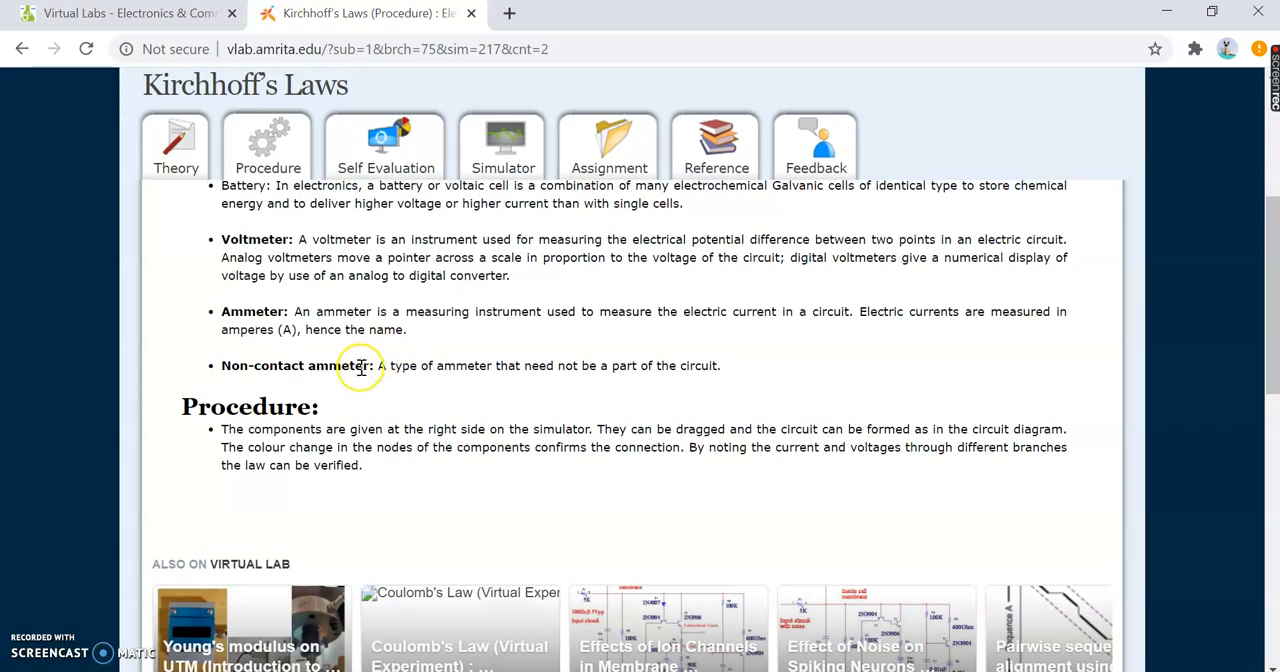
{"action": "left_click", "coordinate": [416, 163]}
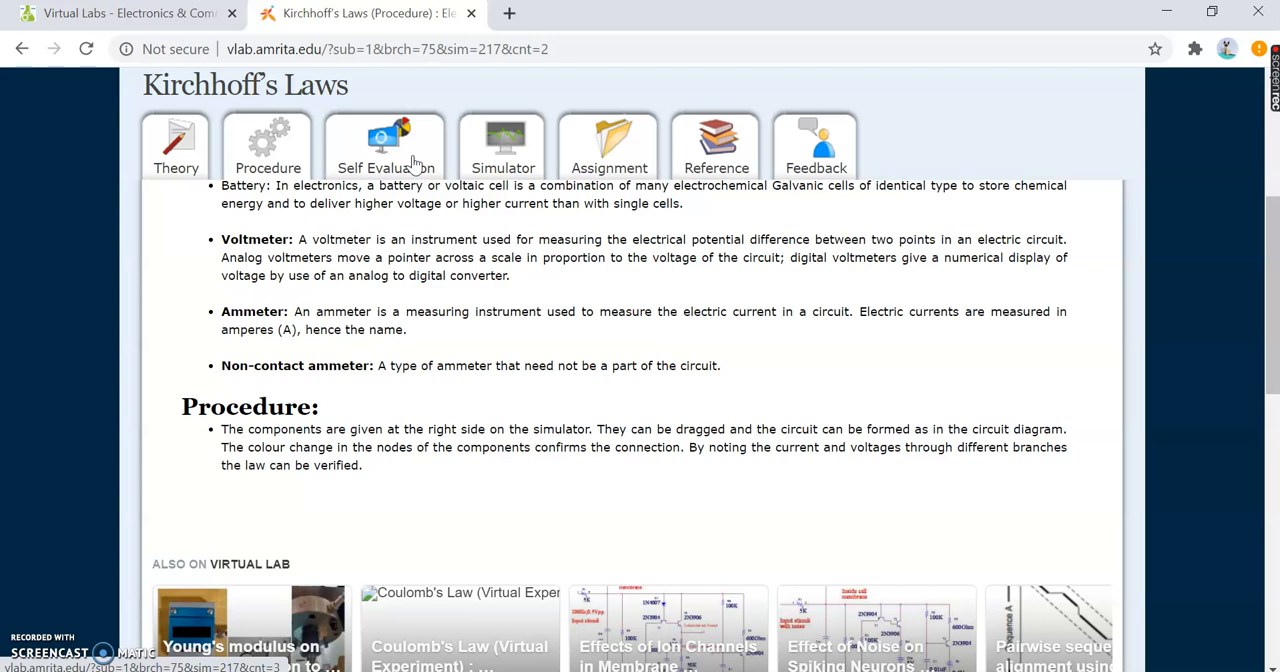
- Open the Kirchhoff's Laws simulator and go to the login page it requires
{"action": "left_click", "coordinate": [505, 150]}
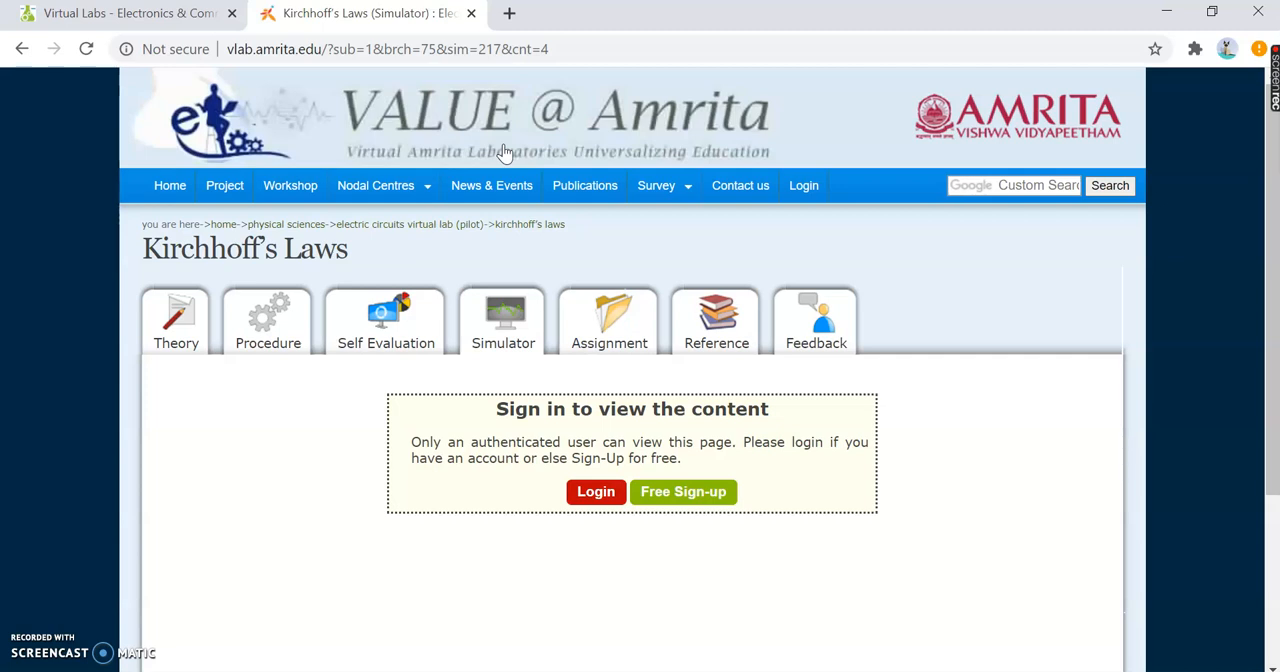
{"action": "left_click", "coordinate": [679, 494]}
{"action": "left_click", "coordinate": [598, 495]}
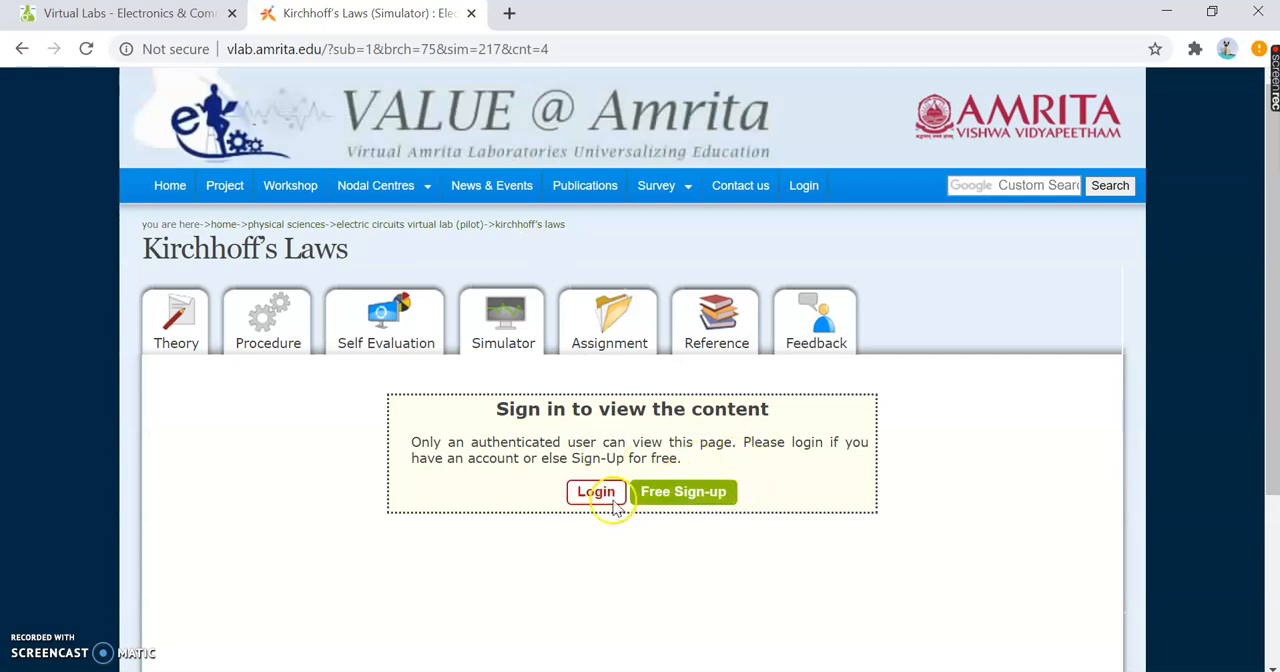
{"action": "left_click", "coordinate": [598, 496]}
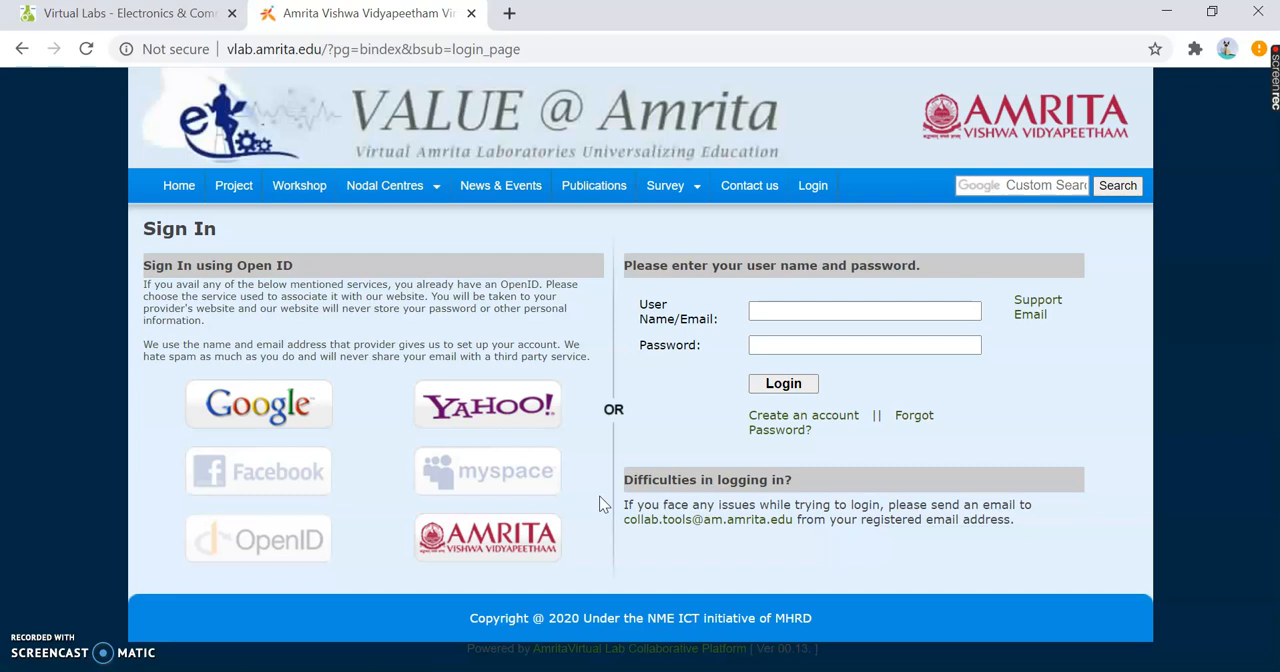
- Choose Google as the sign-in service and submit the account's e-mail name
{"action": "left_click", "coordinate": [270, 405]}
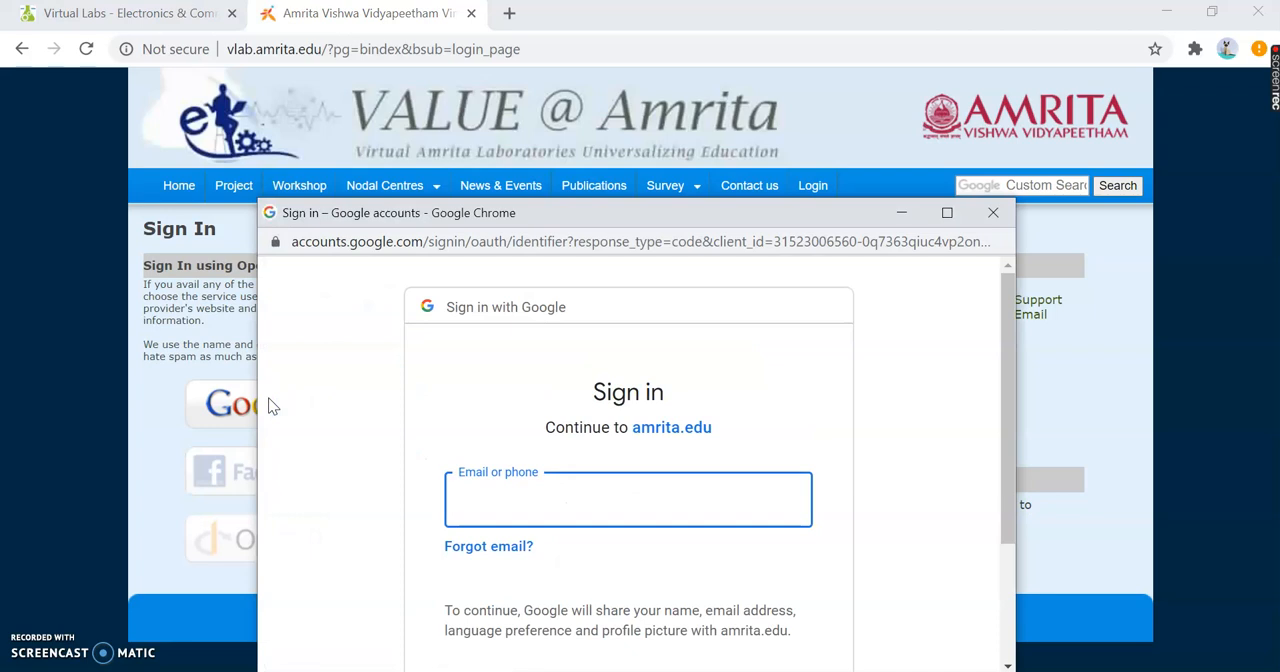
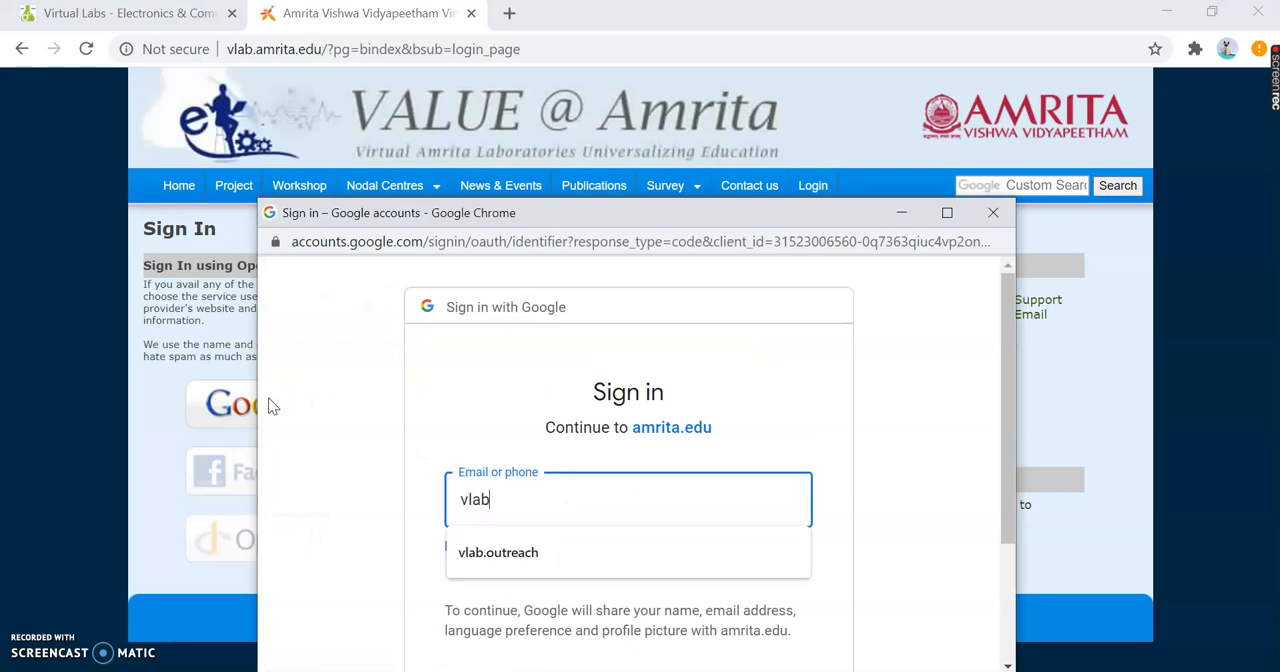
{"action": "key", "text": "Down"}
{"action": "key", "text": "Return"}
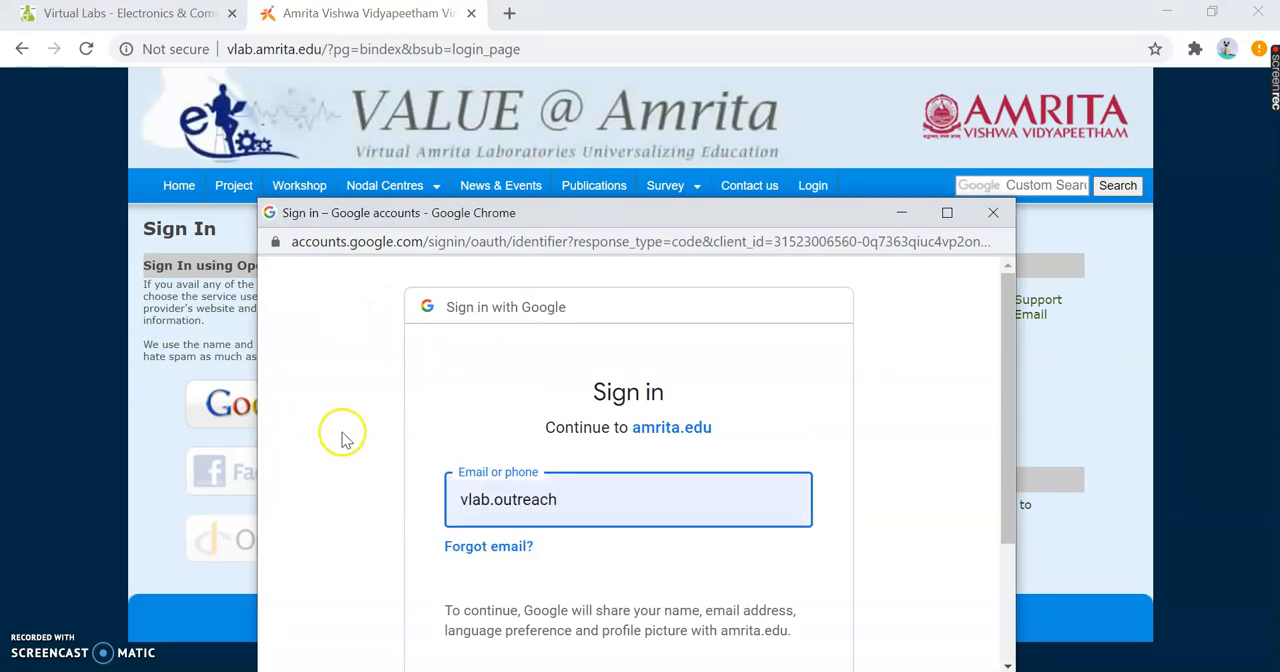
{"action": "scroll", "coordinate": [343, 434], "scroll_direction": "down", "scroll_amount": 1}
{"action": "left_click", "coordinate": [760, 560]}
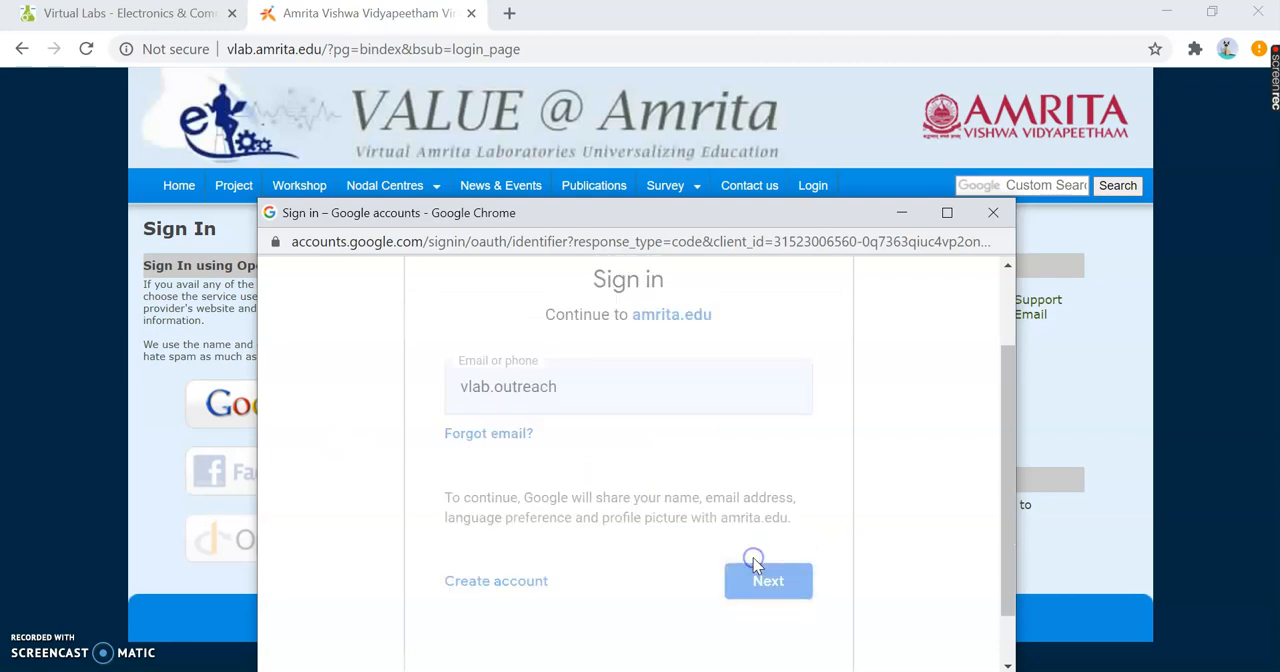
- Enter the Google account password and complete the sign-in to the simulator
{"action": "type", "text": "*********"}
{"action": "key", "text": "Return"}
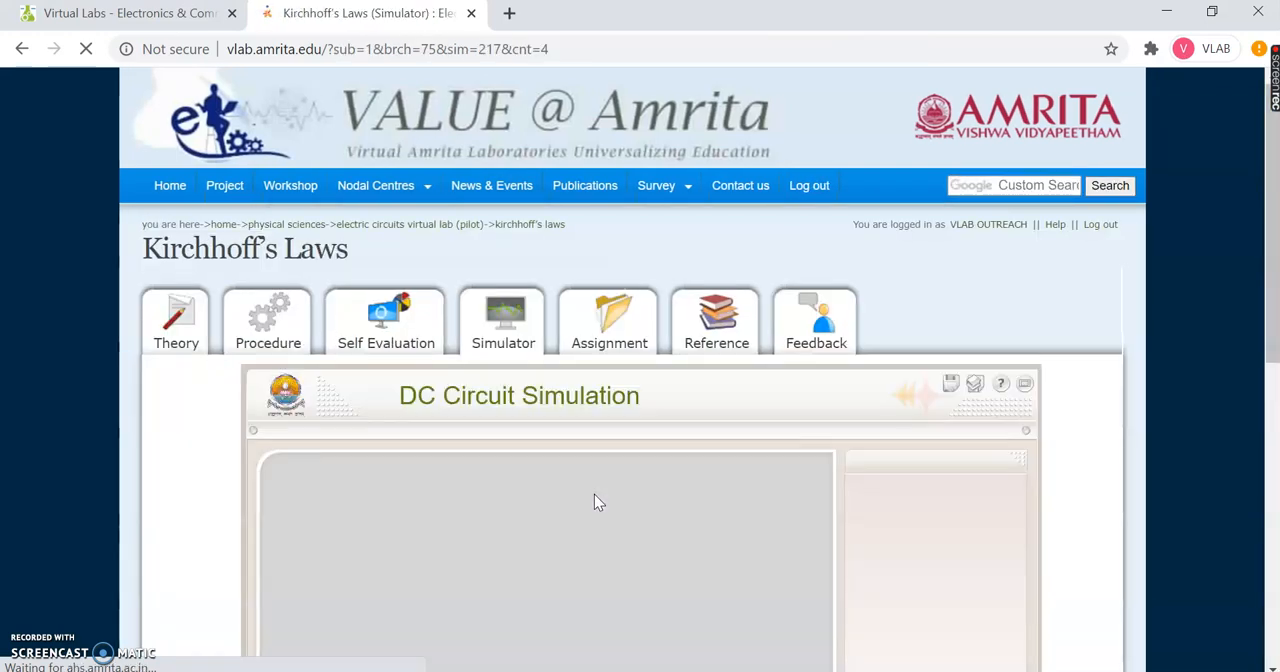
- Check the site's Flash permission for the DC Circuit Simulation and bring the simulator's work area into view
{"action": "scroll", "coordinate": [594, 502], "scroll_direction": "down", "scroll_amount": 1}
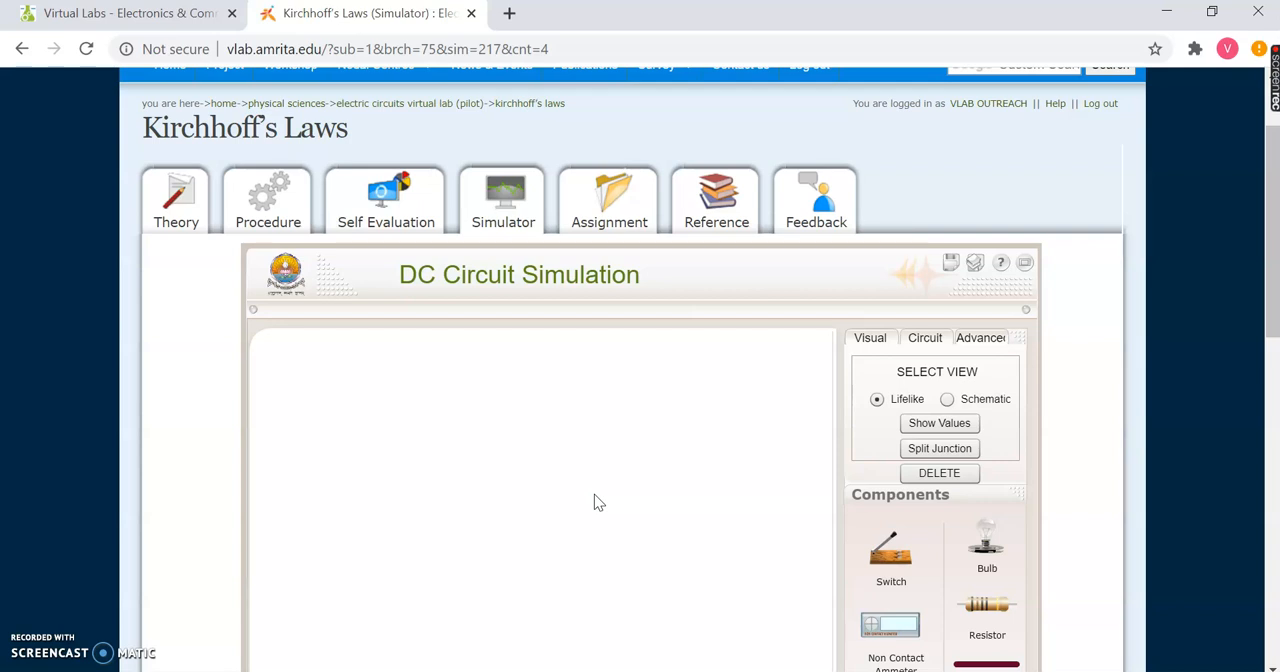
{"action": "scroll", "coordinate": [594, 494], "scroll_direction": "down", "scroll_amount": 1}
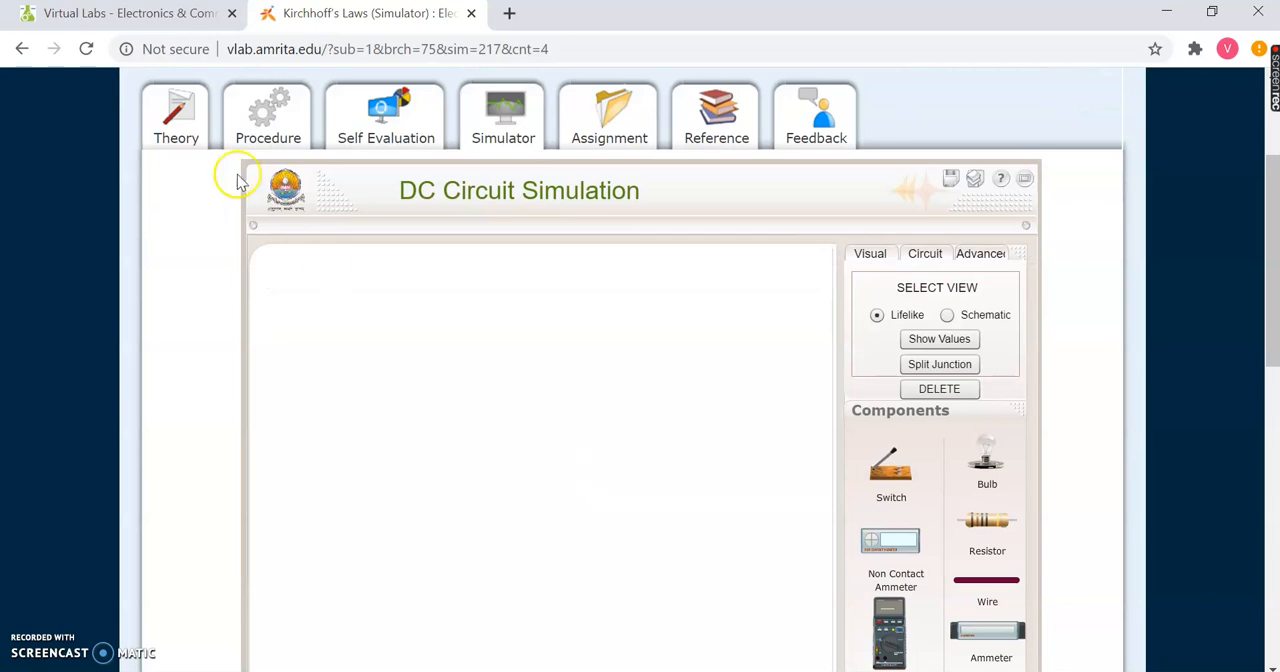
{"action": "left_click", "coordinate": [180, 58]}
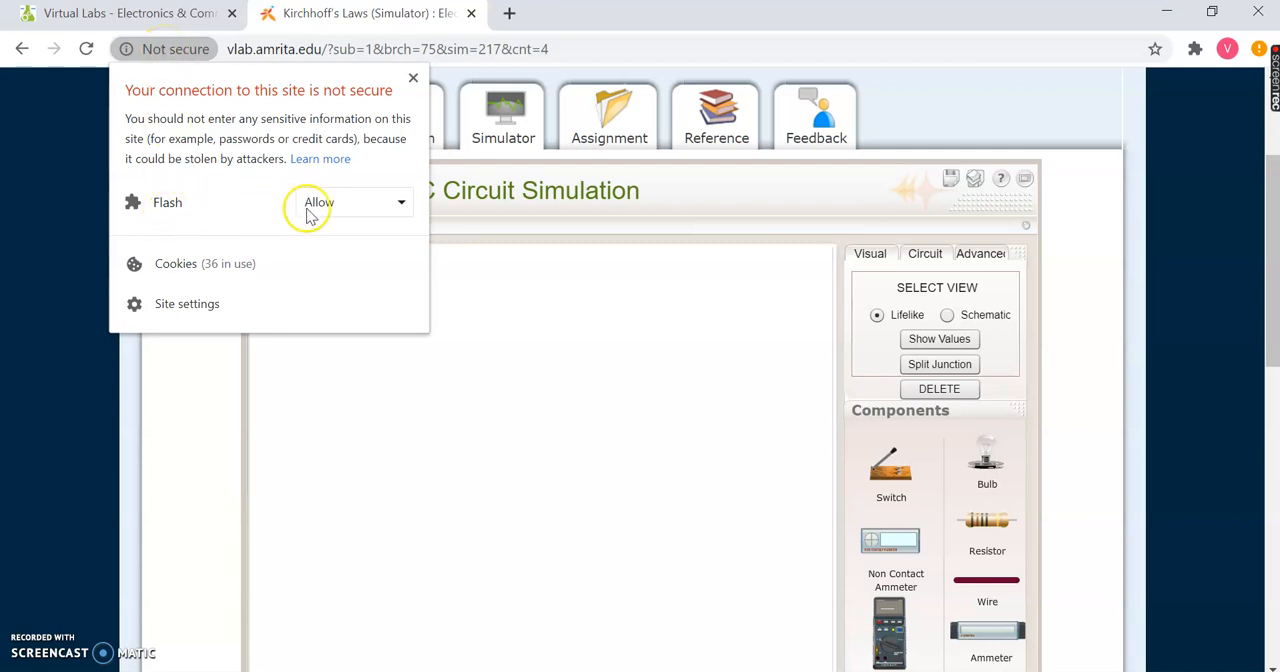
{"action": "left_click", "coordinate": [413, 78]}
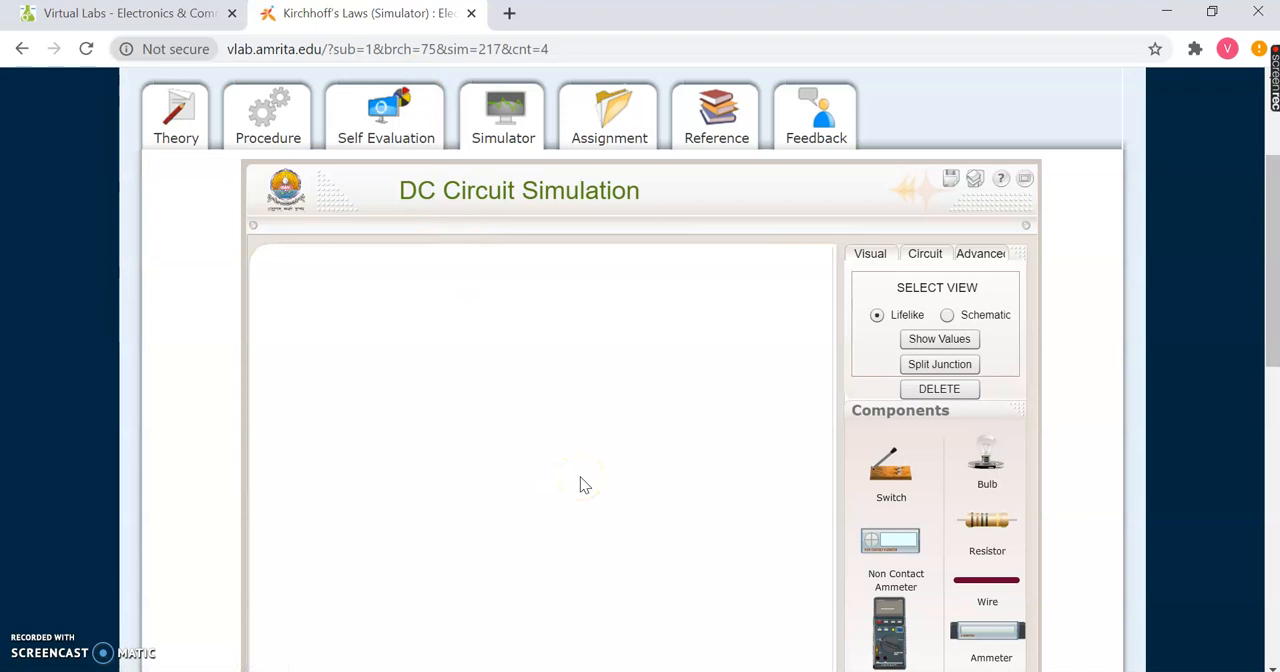
{"action": "scroll", "coordinate": [584, 486], "scroll_direction": "down", "scroll_amount": 1}
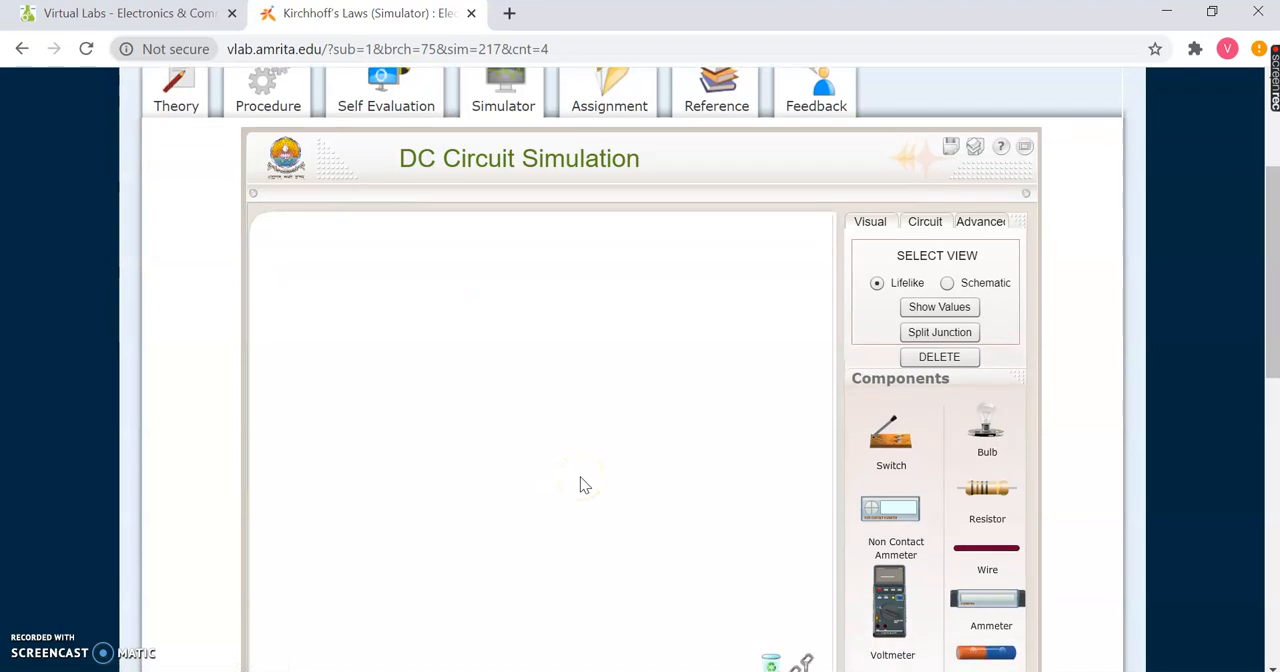
- Show the simulation in full screen and review the schematic view and the circuit and wire resistivity options, ending in lifelike view
{"action": "left_click", "coordinate": [1027, 150]}
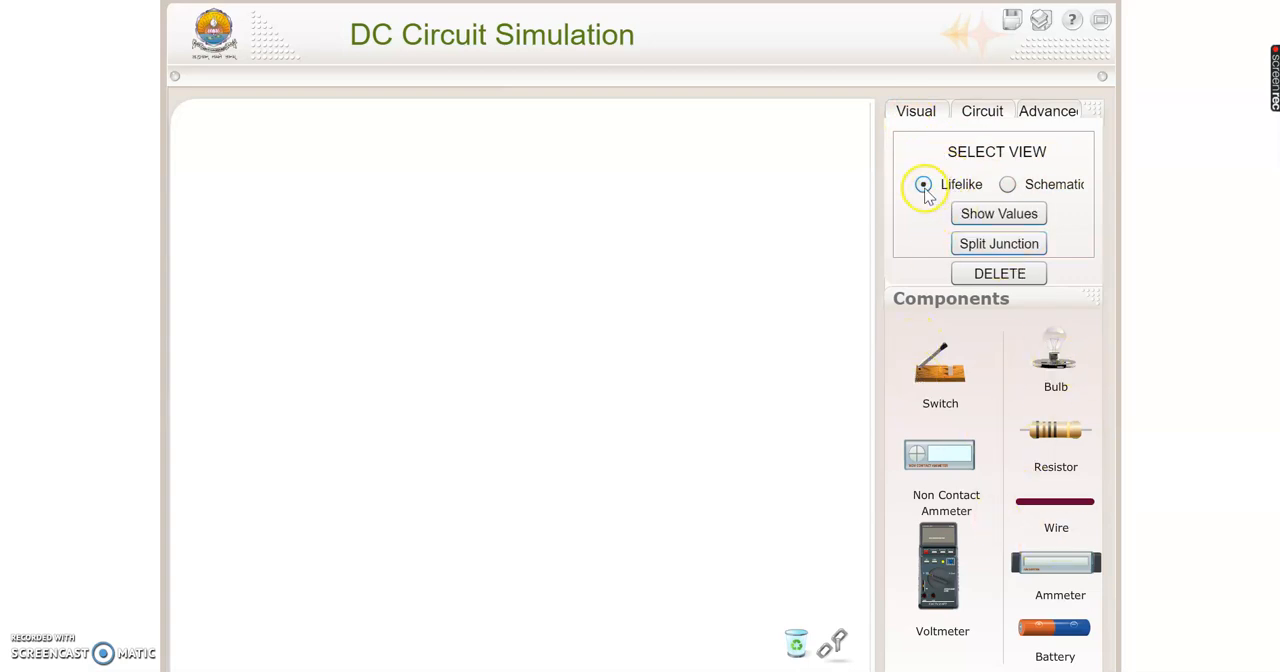
{"action": "left_click", "coordinate": [1007, 185]}
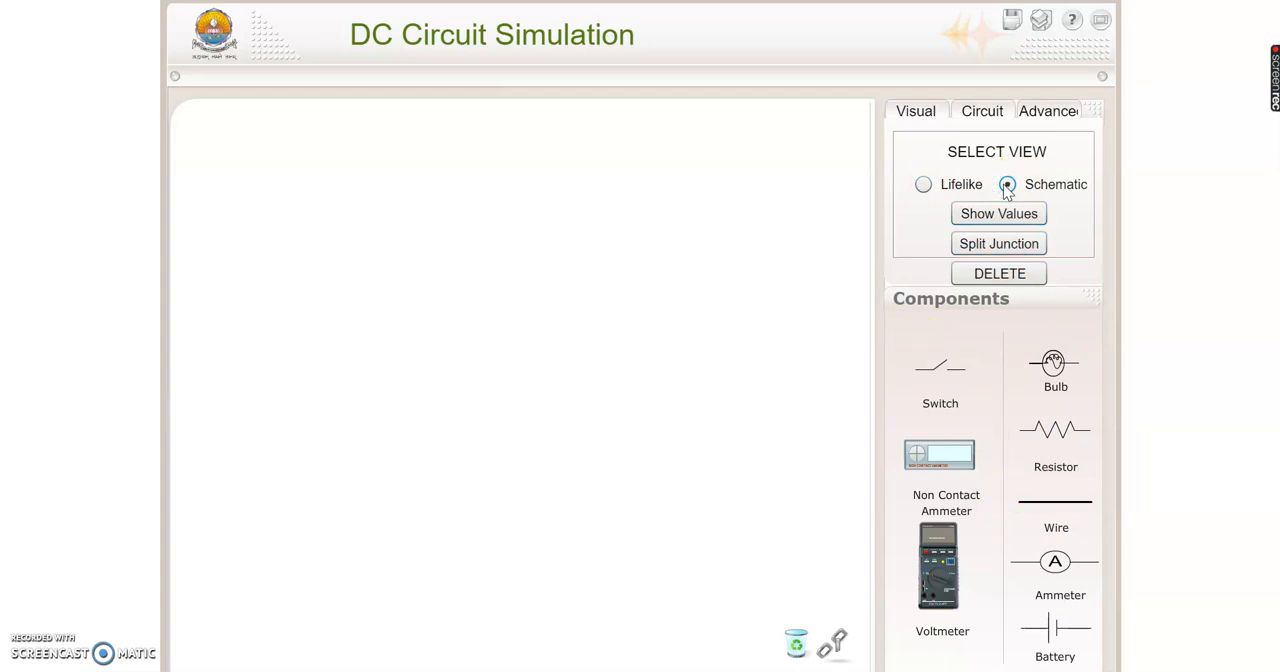
{"action": "left_click", "coordinate": [978, 114]}
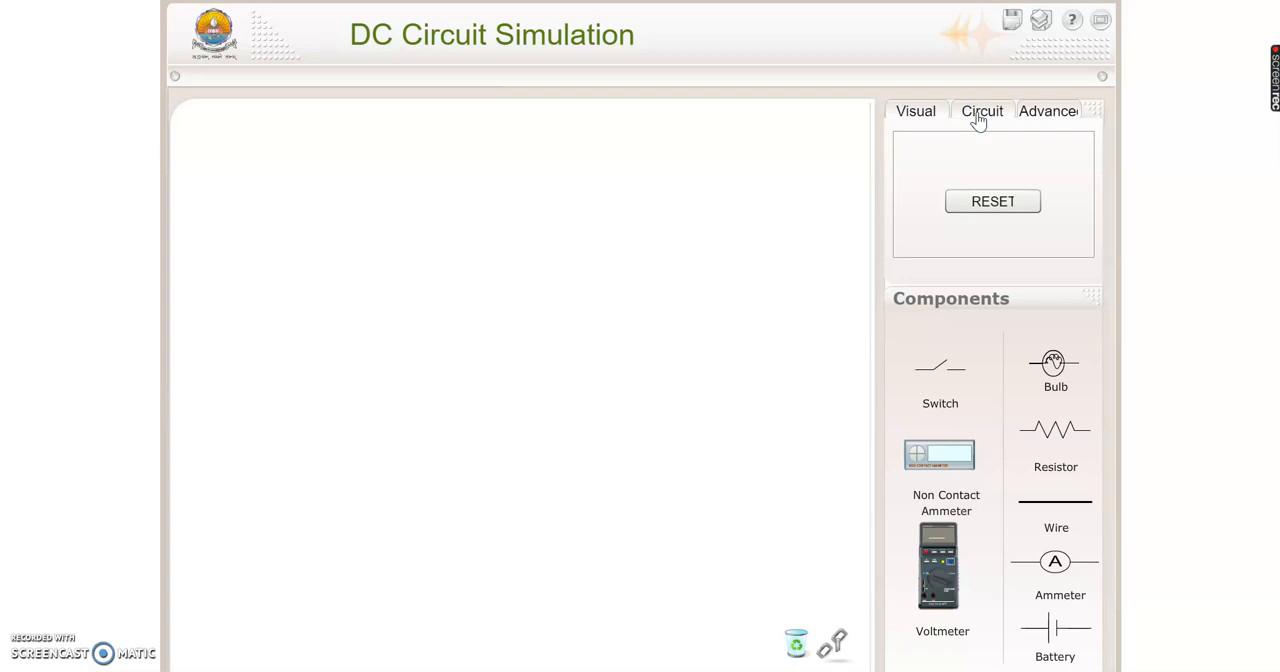
{"action": "left_click", "coordinate": [1050, 112]}
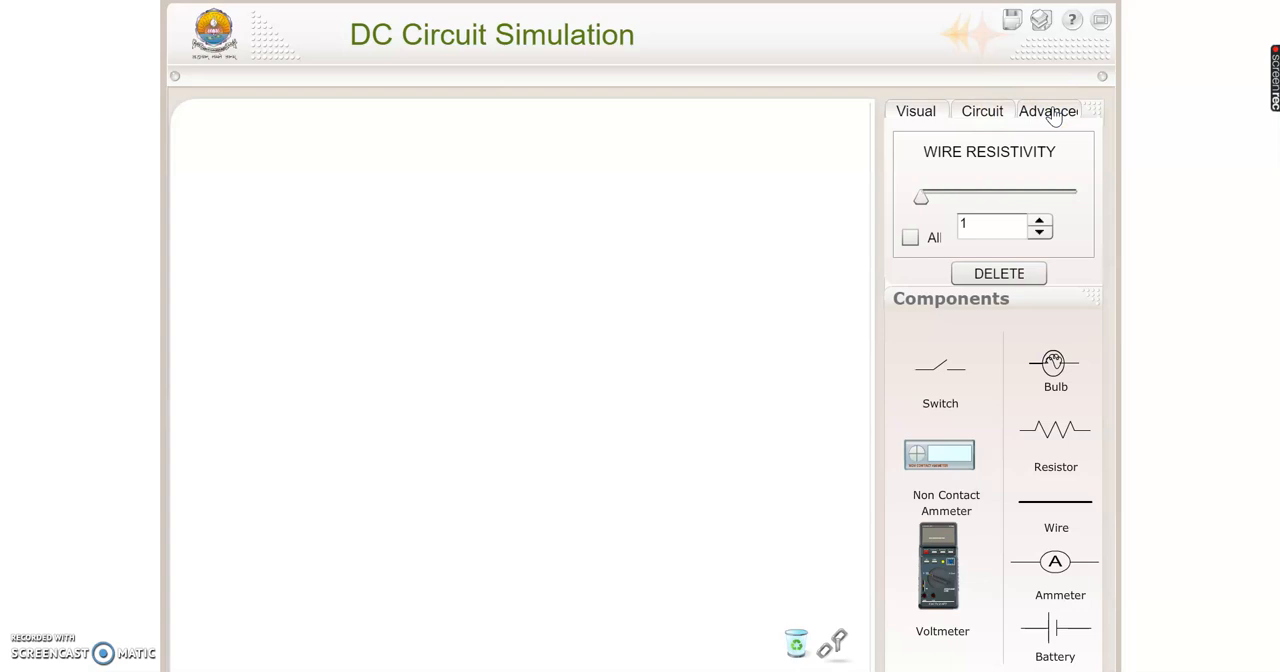
{"action": "left_click", "coordinate": [1040, 116]}
{"action": "left_click", "coordinate": [916, 114]}
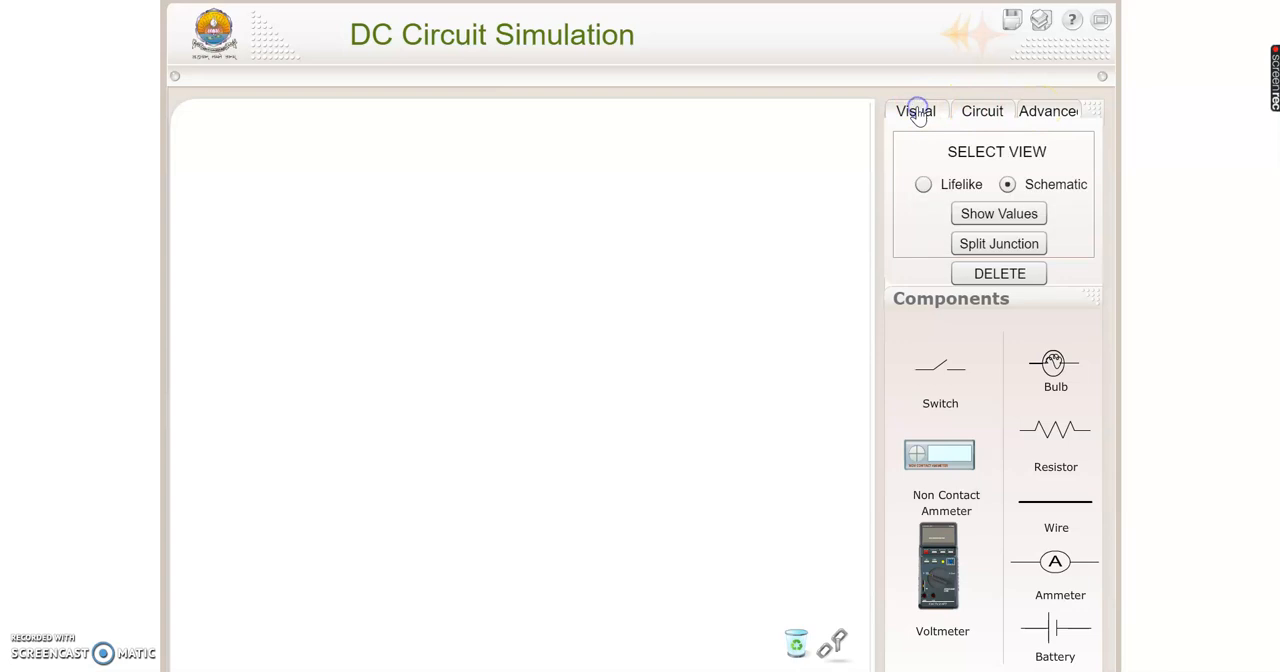
{"action": "left_click", "coordinate": [922, 185]}
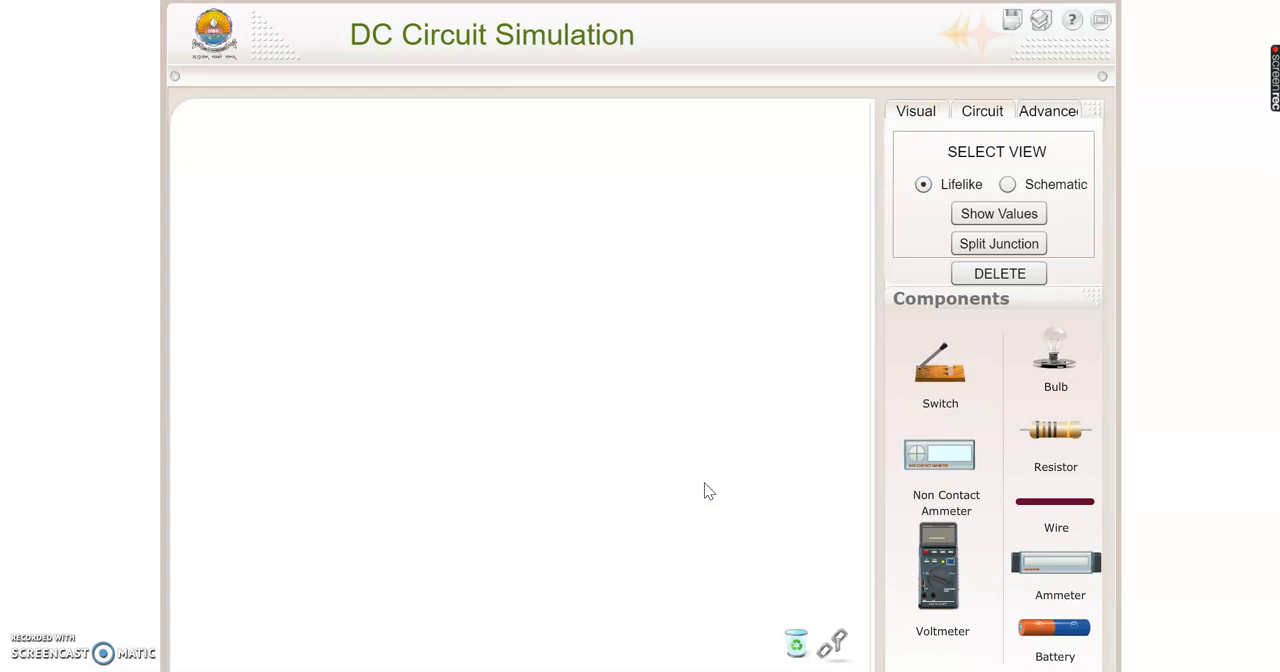
- Place a battery in the empty work area as the left side of the circuit
{"action": "left_click", "coordinate": [1010, 275]}
{"action": "left_click_drag", "start_coordinate": [1060, 638], "coordinate": [333, 285]}
{"action": "left_click", "coordinate": [386, 289]}
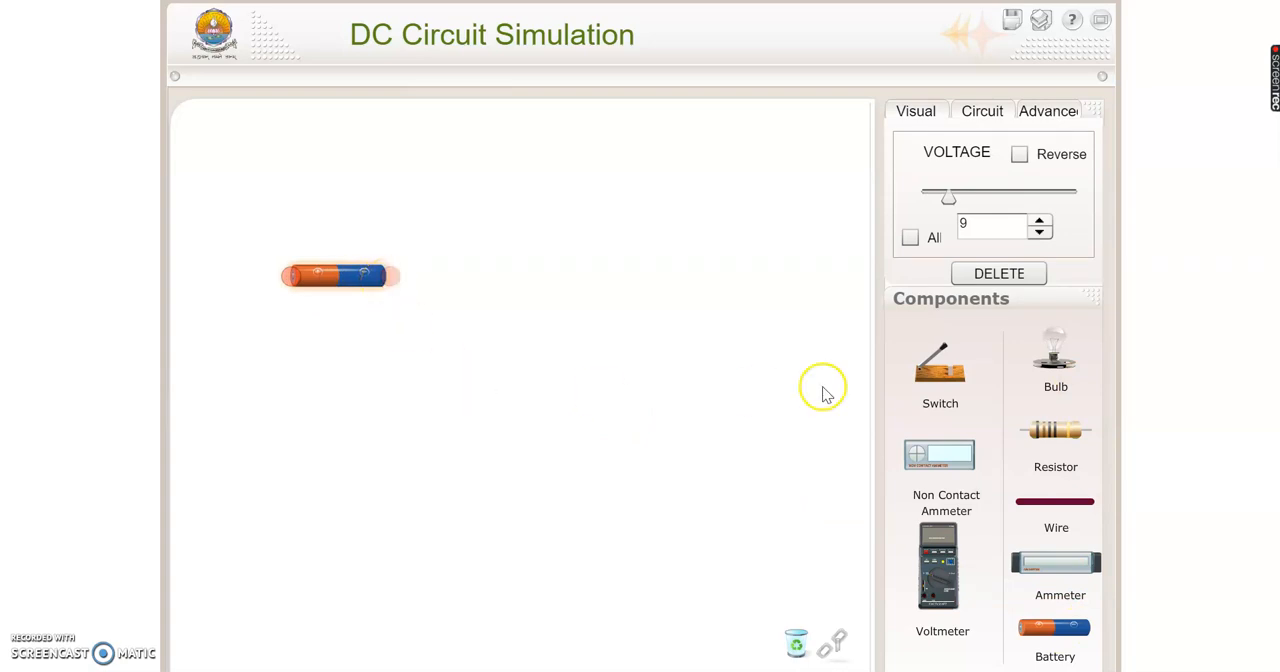
- Place three resistors beyond the battery: one for the upper branch, one for the lower branch and one for the right side
{"action": "left_click", "coordinate": [1058, 432]}
{"action": "left_click_drag", "start_coordinate": [1058, 432], "coordinate": [533, 229]}
{"action": "left_click", "coordinate": [1058, 432]}
{"action": "left_click_drag", "start_coordinate": [1058, 432], "coordinate": [533, 376]}
{"action": "left_click_drag", "start_coordinate": [1070, 452], "coordinate": [700, 266]}
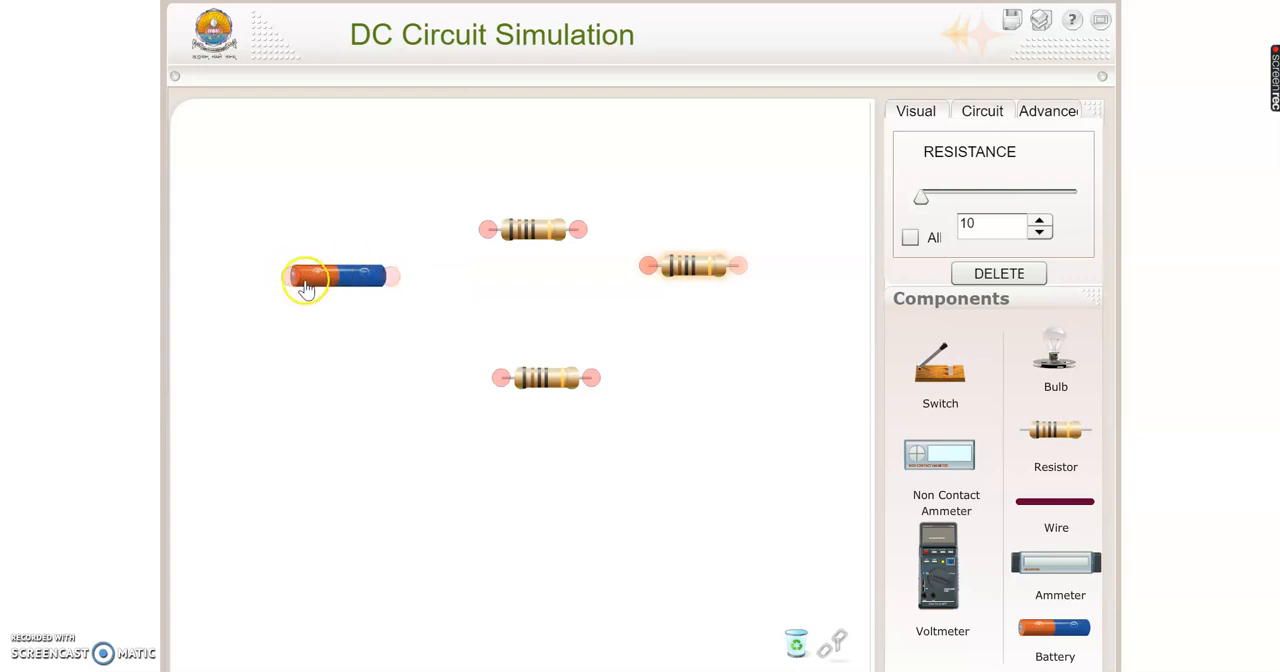
- Rotate the battery and the right-hand resistor to vertical, and move that resistor farther out from the other two
{"action": "left_click_drag", "start_coordinate": [395, 284], "coordinate": [296, 396]}
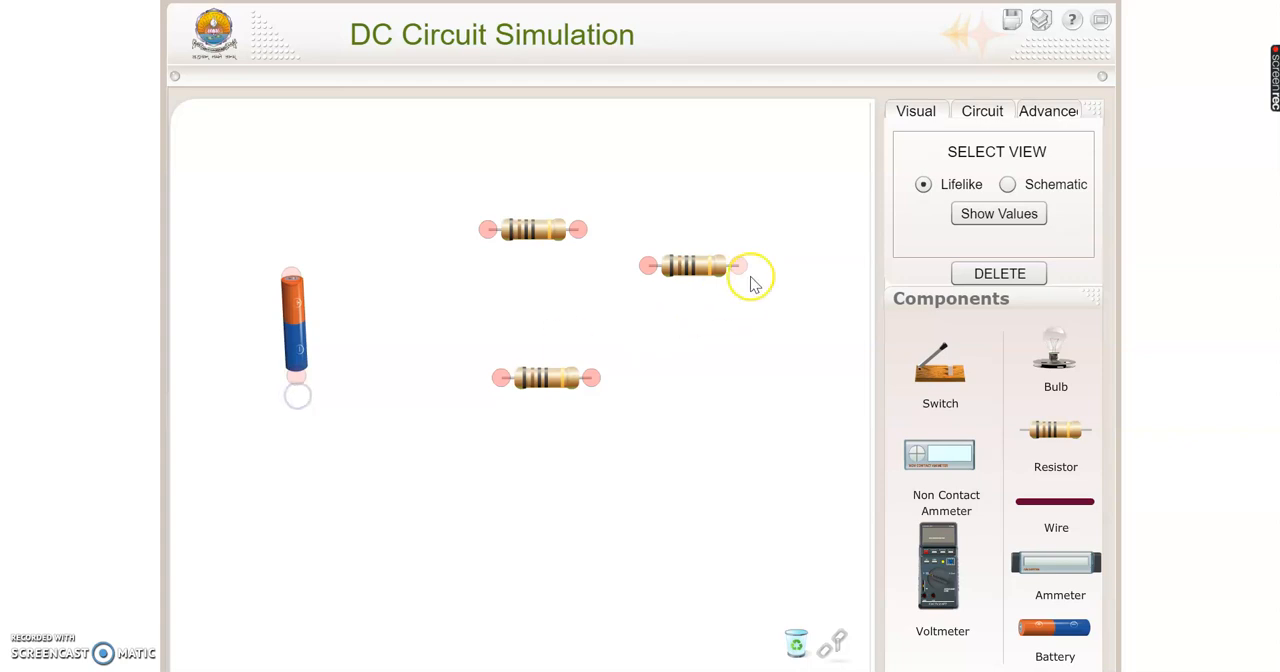
{"action": "left_click_drag", "start_coordinate": [742, 270], "coordinate": [652, 358]}
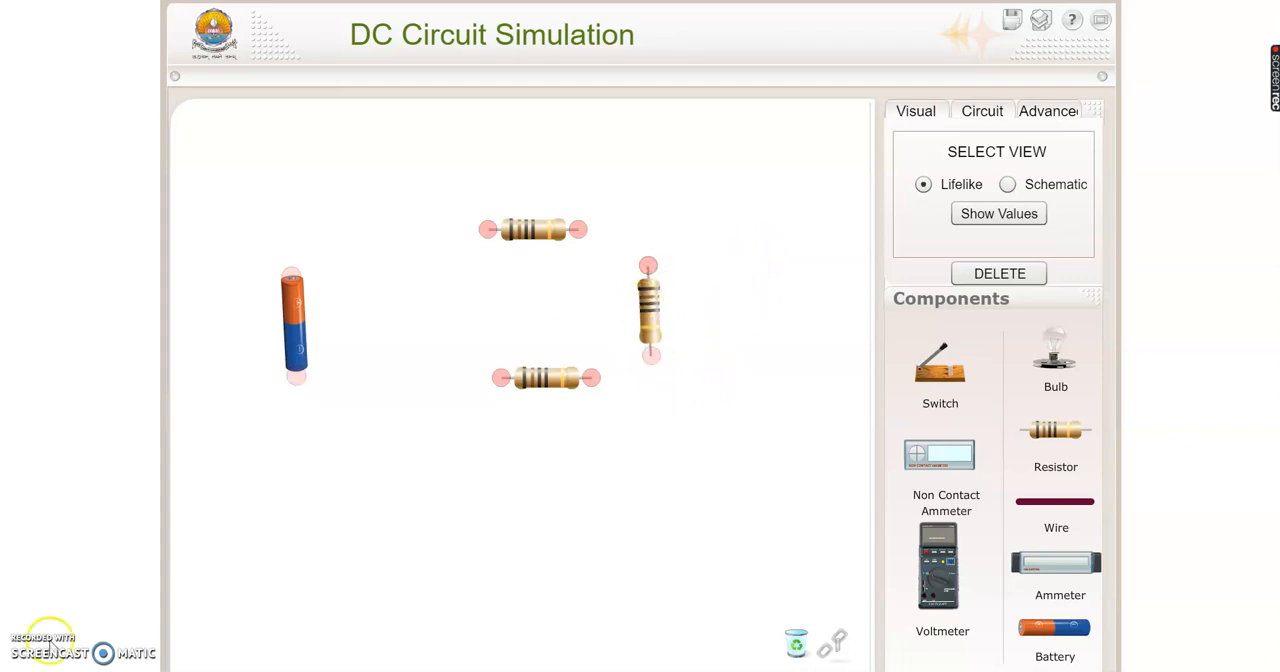
{"action": "left_click_drag", "start_coordinate": [646, 300], "coordinate": [706, 318]}
- Add wires near the gaps between the components, giving four wires for the upper and lower branches
{"action": "left_click_drag", "start_coordinate": [1051, 514], "coordinate": [687, 220]}
{"action": "left_click_drag", "start_coordinate": [1046, 505], "coordinate": [657, 446]}
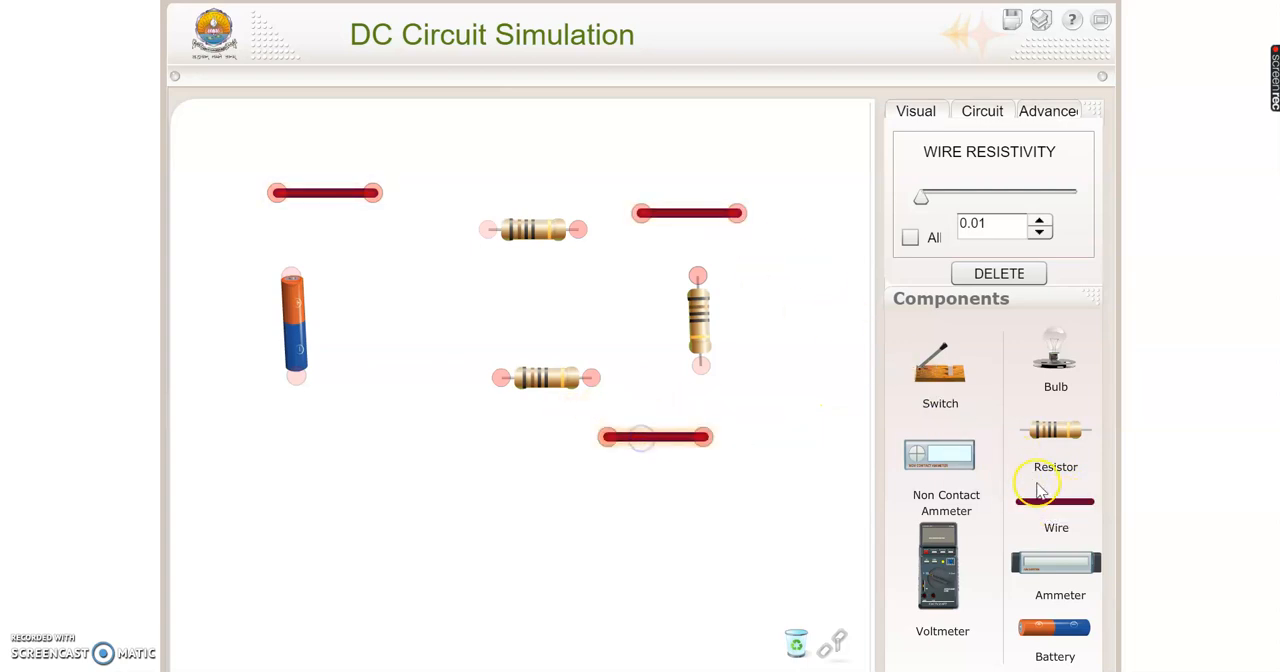
{"action": "left_click_drag", "start_coordinate": [1050, 507], "coordinate": [386, 422]}
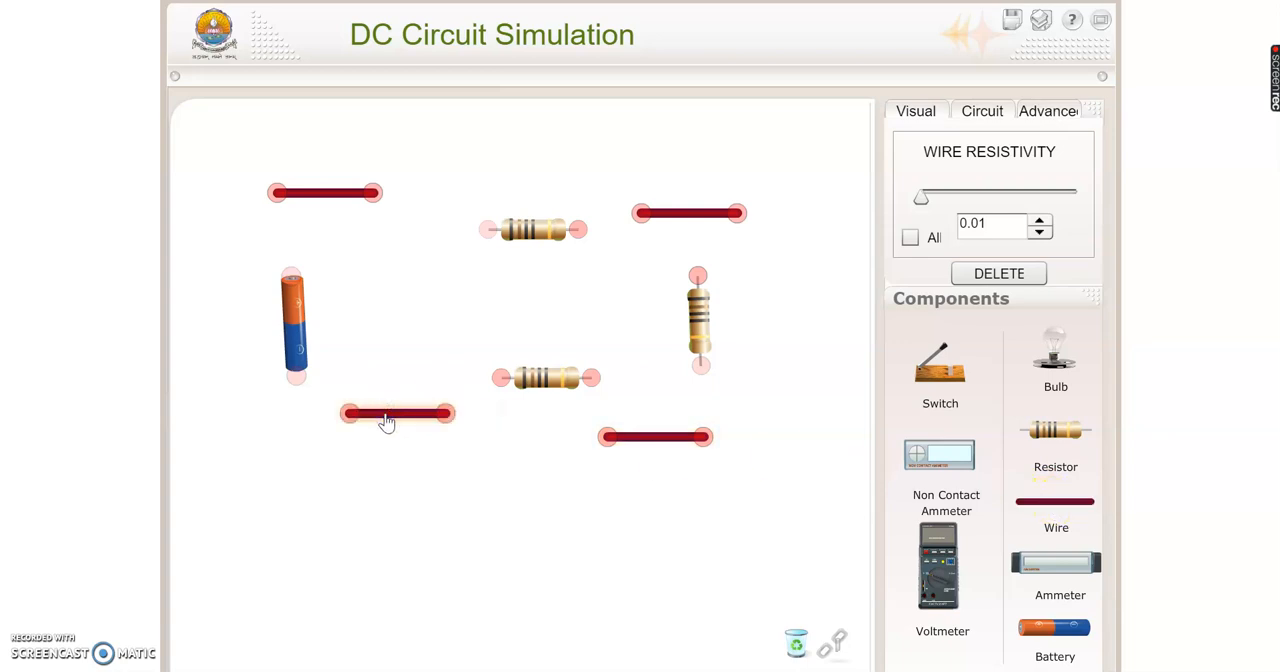
- Wire the battery's upper end to the upper resistor and its lower end to the lower resistor
{"action": "left_click", "coordinate": [370, 194]}
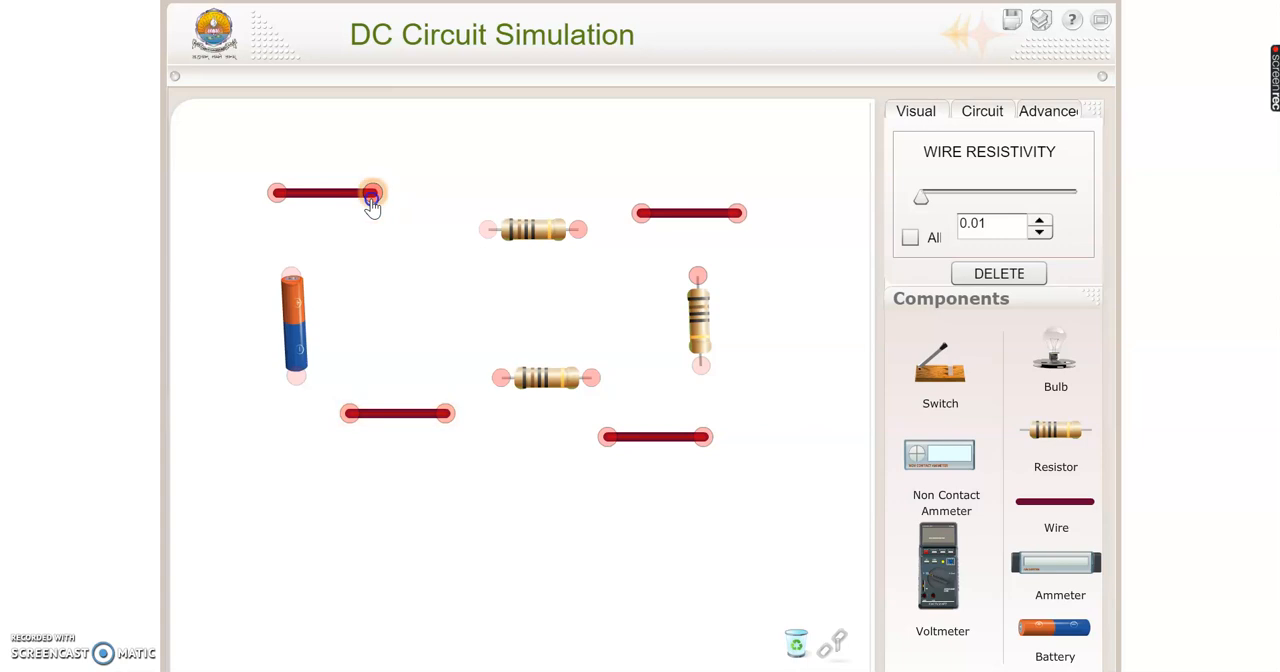
{"action": "left_click_drag", "start_coordinate": [371, 198], "coordinate": [490, 233]}
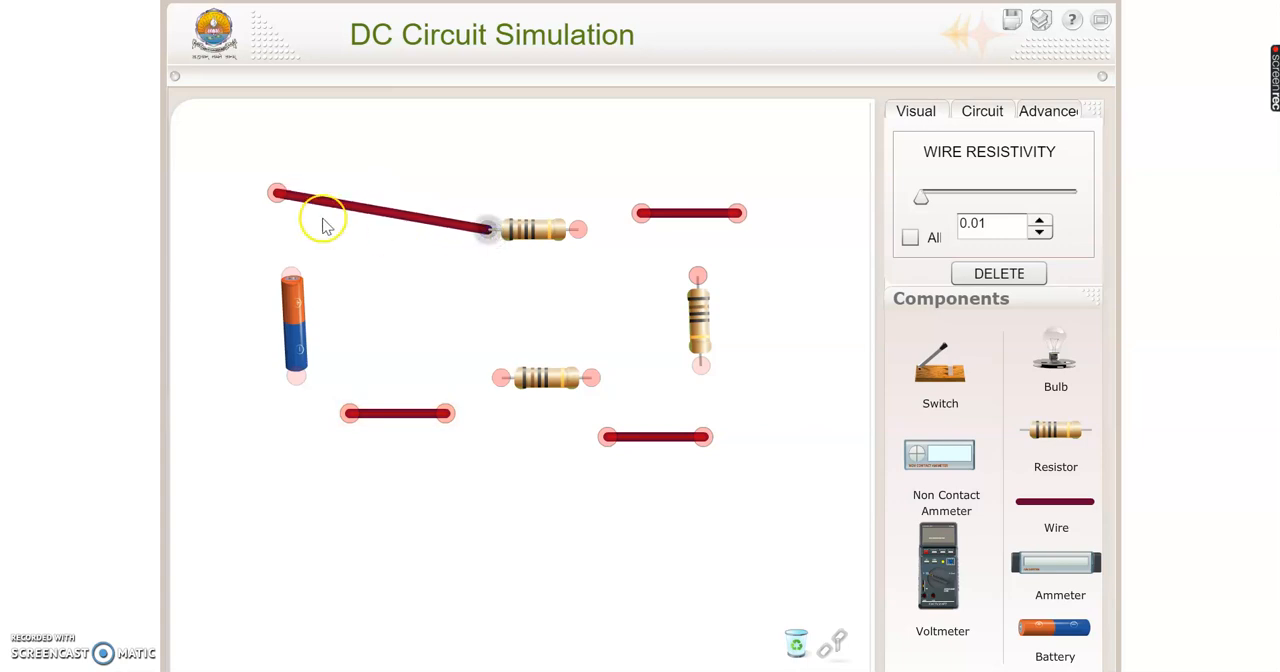
{"action": "left_click_drag", "start_coordinate": [276, 196], "coordinate": [296, 274]}
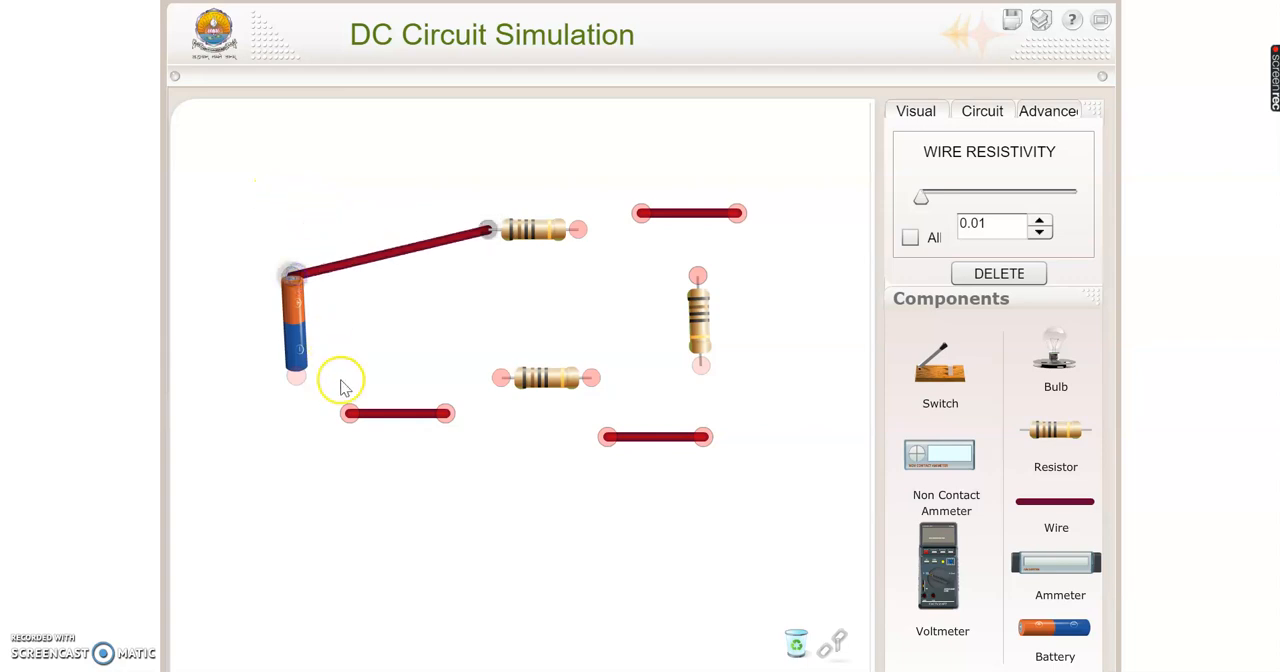
{"action": "left_click_drag", "start_coordinate": [344, 413], "coordinate": [296, 386]}
{"action": "left_click_drag", "start_coordinate": [445, 412], "coordinate": [501, 381]}
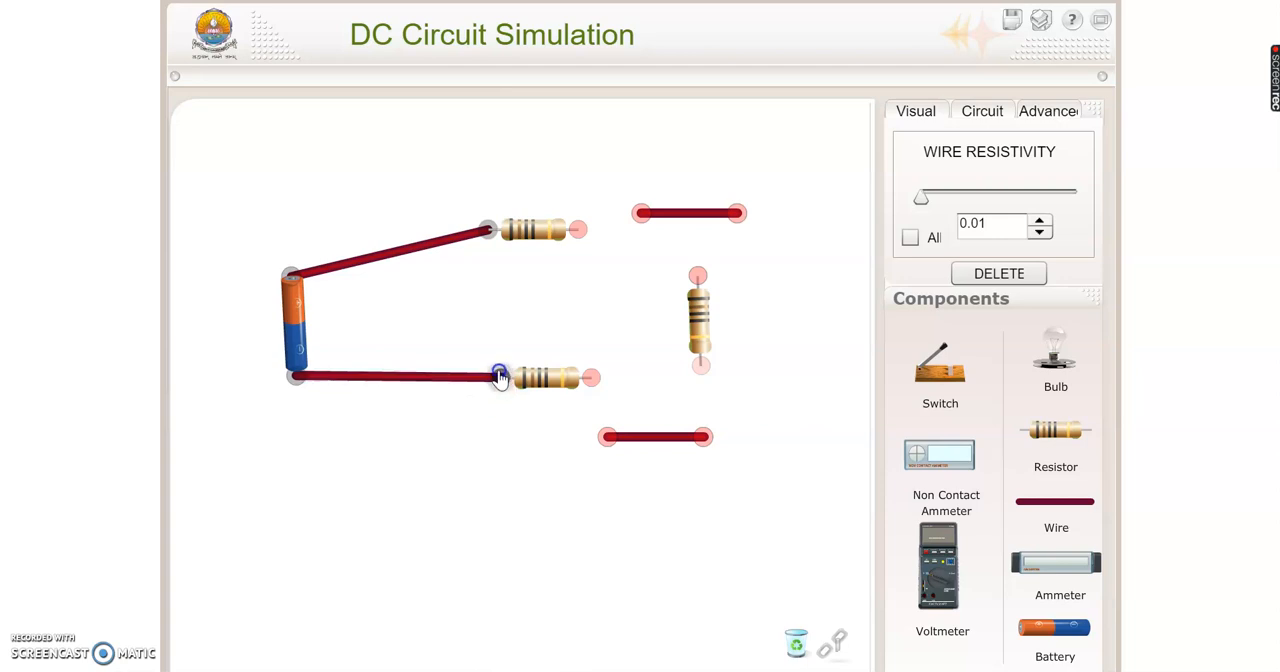
- Wire the upper and lower resistors to the vertical resistor's ends, closing the loop, and move the vertical resistor outward
{"action": "left_click_drag", "start_coordinate": [638, 224], "coordinate": [578, 232]}
{"action": "left_click_drag", "start_coordinate": [735, 216], "coordinate": [698, 274]}
{"action": "left_click", "coordinate": [755, 245]}
{"action": "left_click_drag", "start_coordinate": [606, 436], "coordinate": [591, 378]}
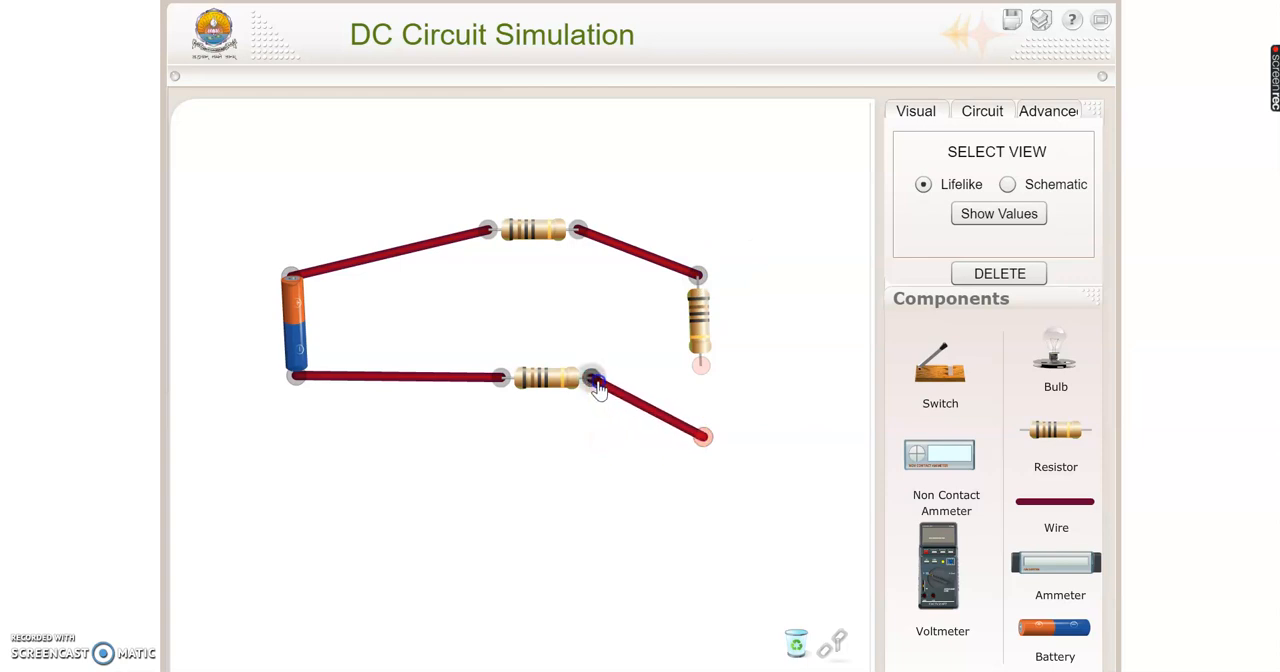
{"action": "left_click", "coordinate": [706, 440]}
{"action": "left_click_drag", "start_coordinate": [707, 441], "coordinate": [704, 376]}
{"action": "left_click_drag", "start_coordinate": [708, 334], "coordinate": [780, 337]}
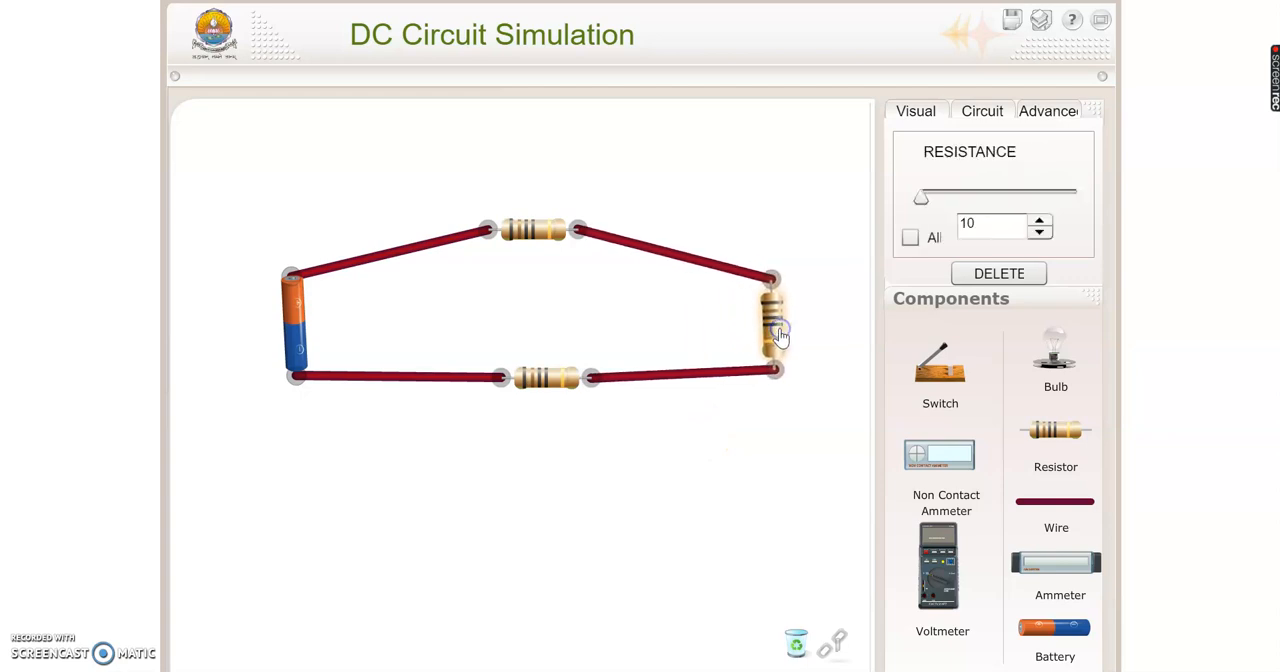
- Display the component values on the circuit
{"action": "left_click", "coordinate": [922, 112]}
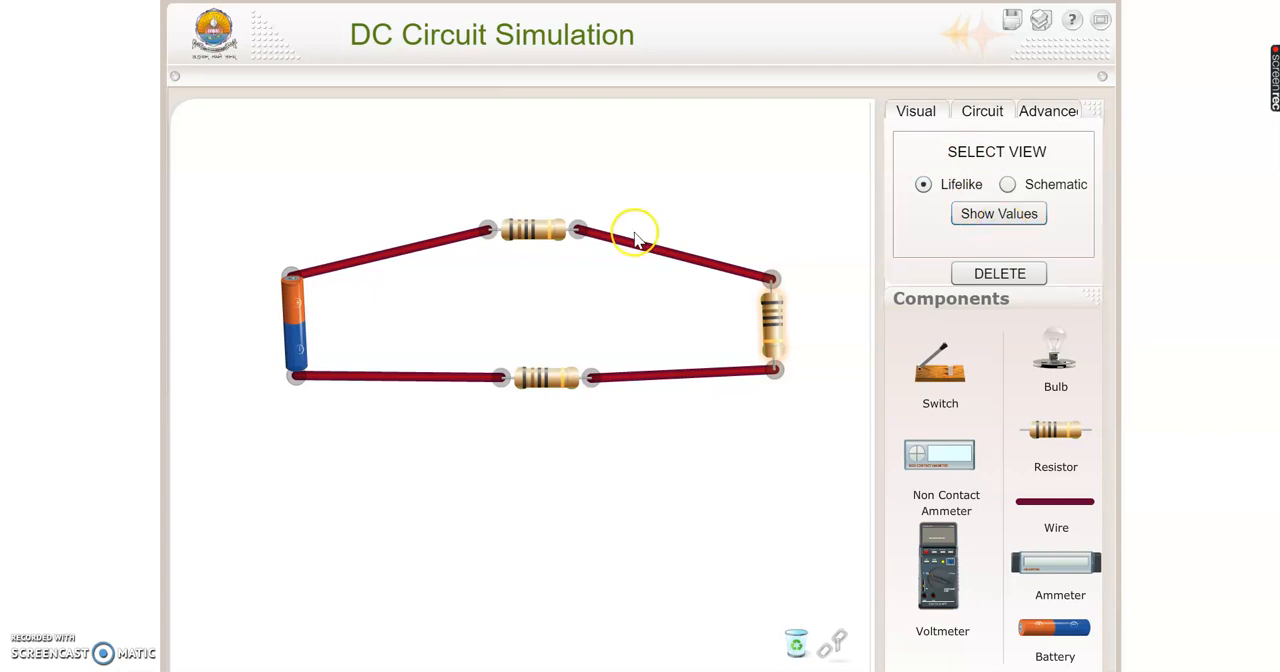
{"action": "left_click", "coordinate": [982, 222]}
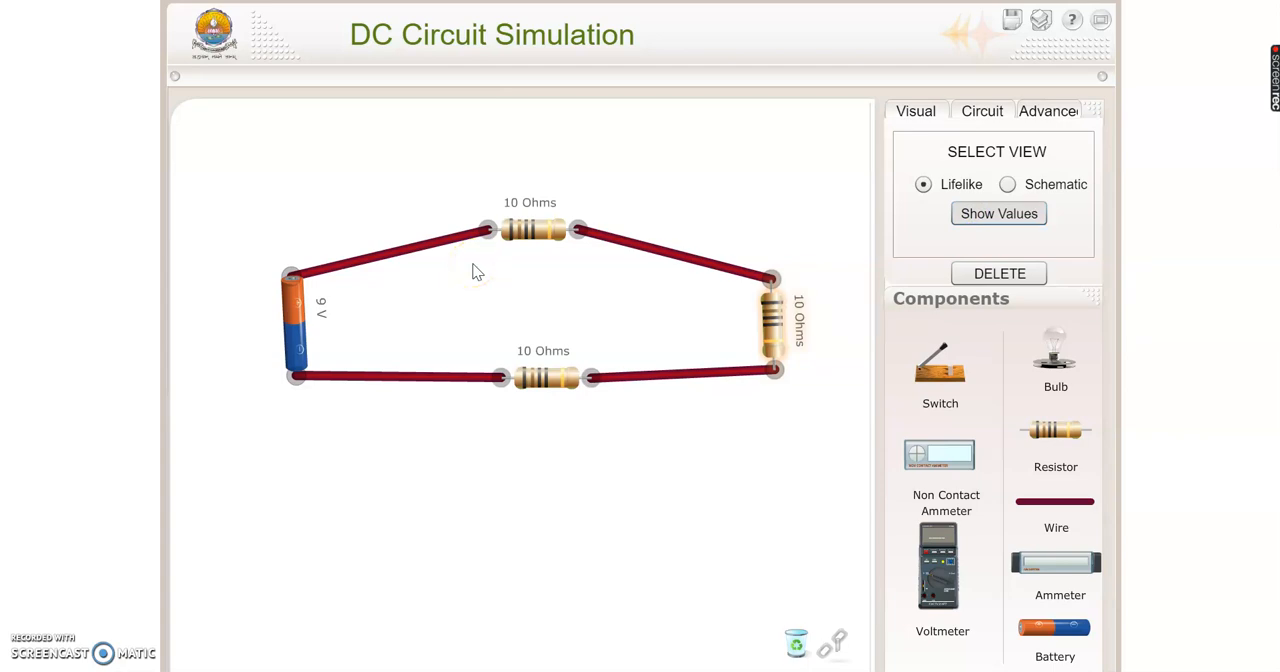
- Set the battery voltage to 19.89 V and the upper resistor's resistance to 3719.29 ohms
{"action": "left_click", "coordinate": [288, 315]}
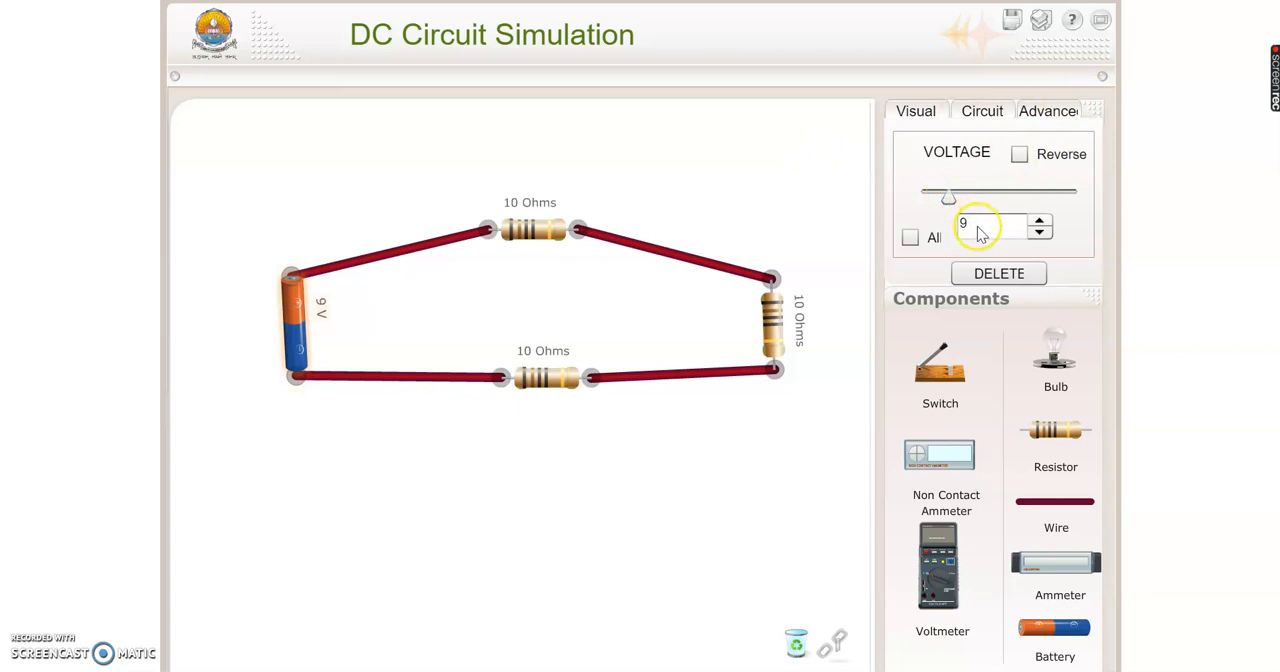
{"action": "left_click_drag", "start_coordinate": [948, 196], "coordinate": [983, 195]}
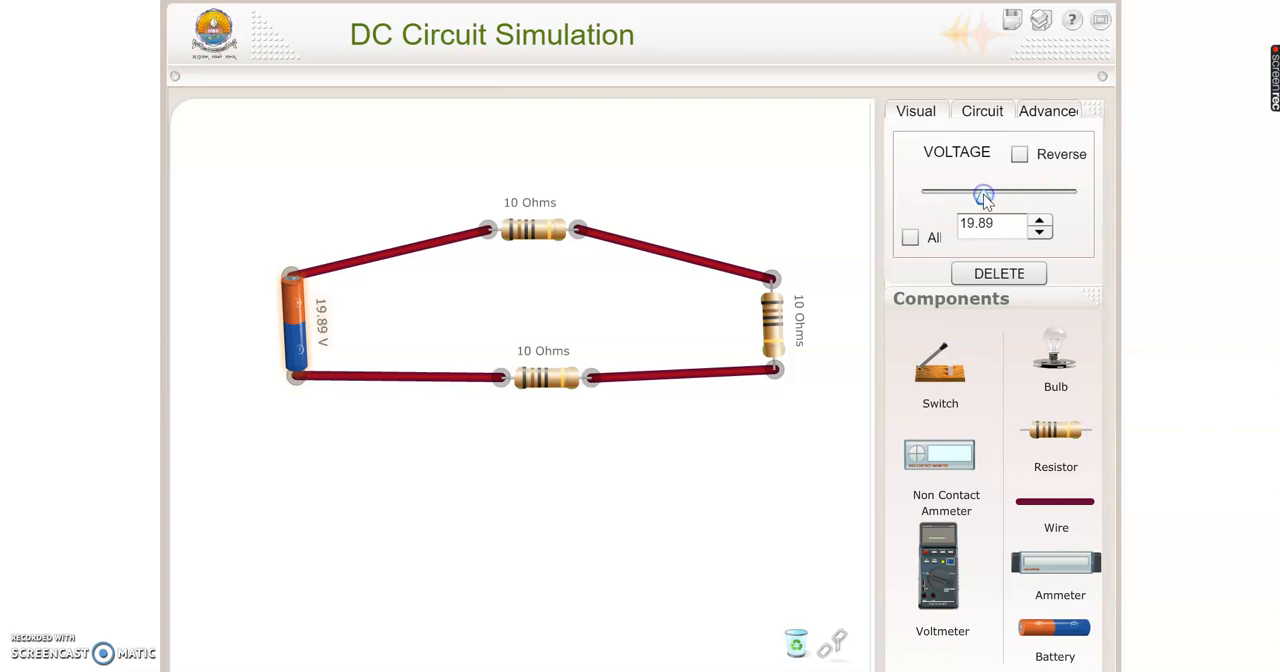
{"action": "left_click", "coordinate": [534, 230]}
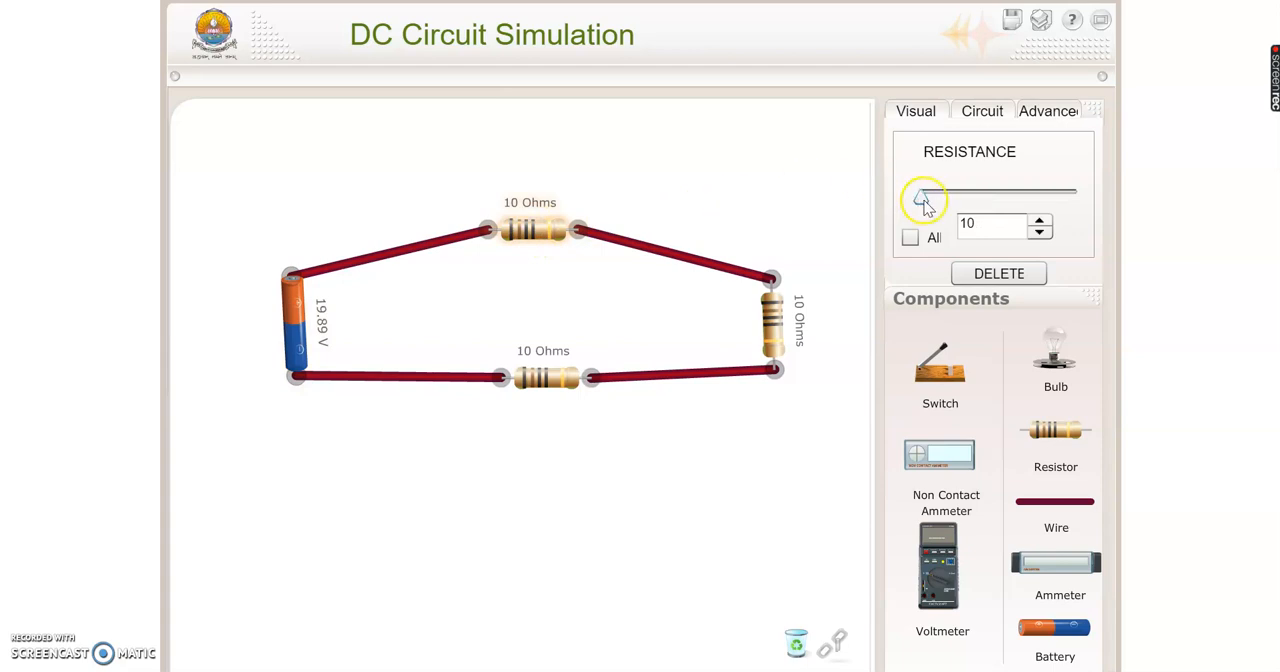
{"action": "left_click_drag", "start_coordinate": [922, 200], "coordinate": [979, 201]}
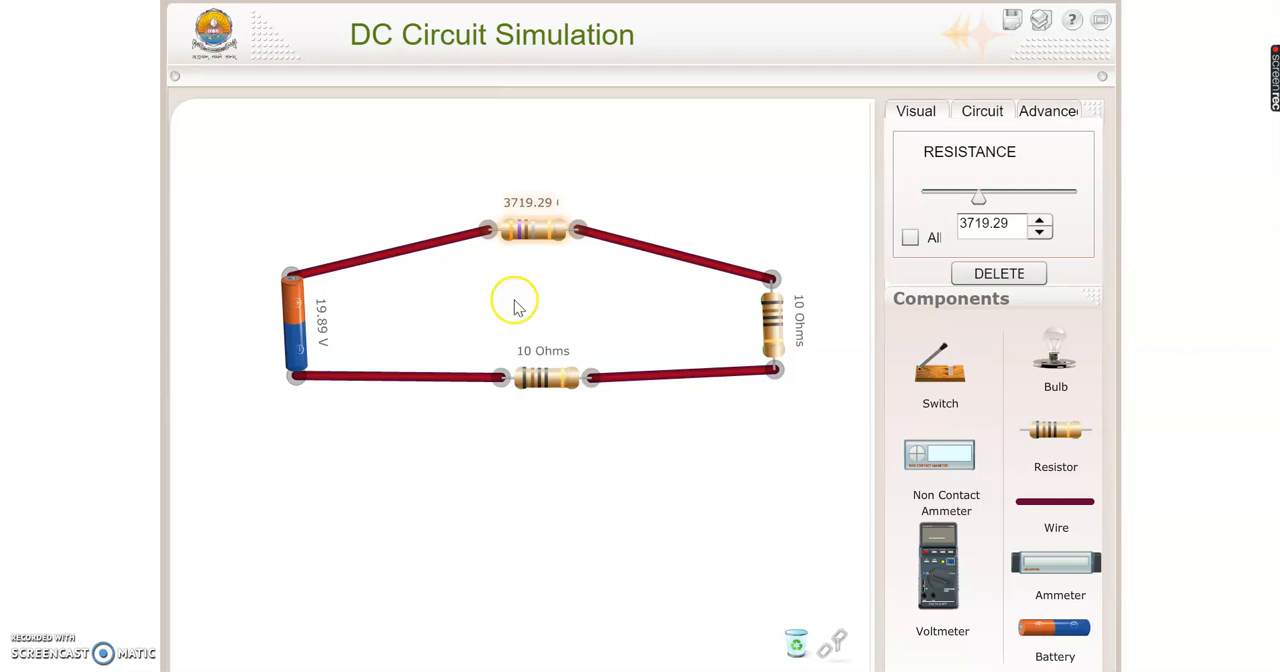
- Add a voltmeter above the circuit and measure the voltage across the upper resistor and across the vertical resistor
{"action": "left_click_drag", "start_coordinate": [931, 580], "coordinate": [700, 270]}
{"action": "left_click_drag", "start_coordinate": [712, 176], "coordinate": [710, 177]}
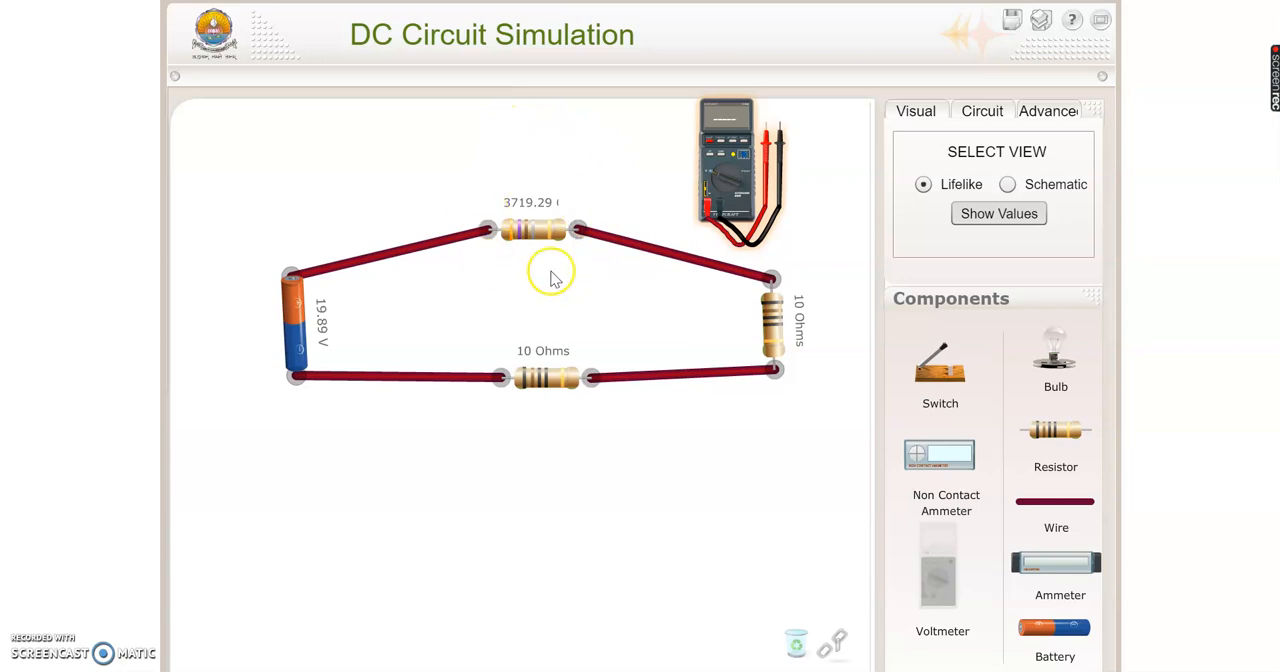
{"action": "left_click_drag", "start_coordinate": [780, 150], "coordinate": [489, 260]}
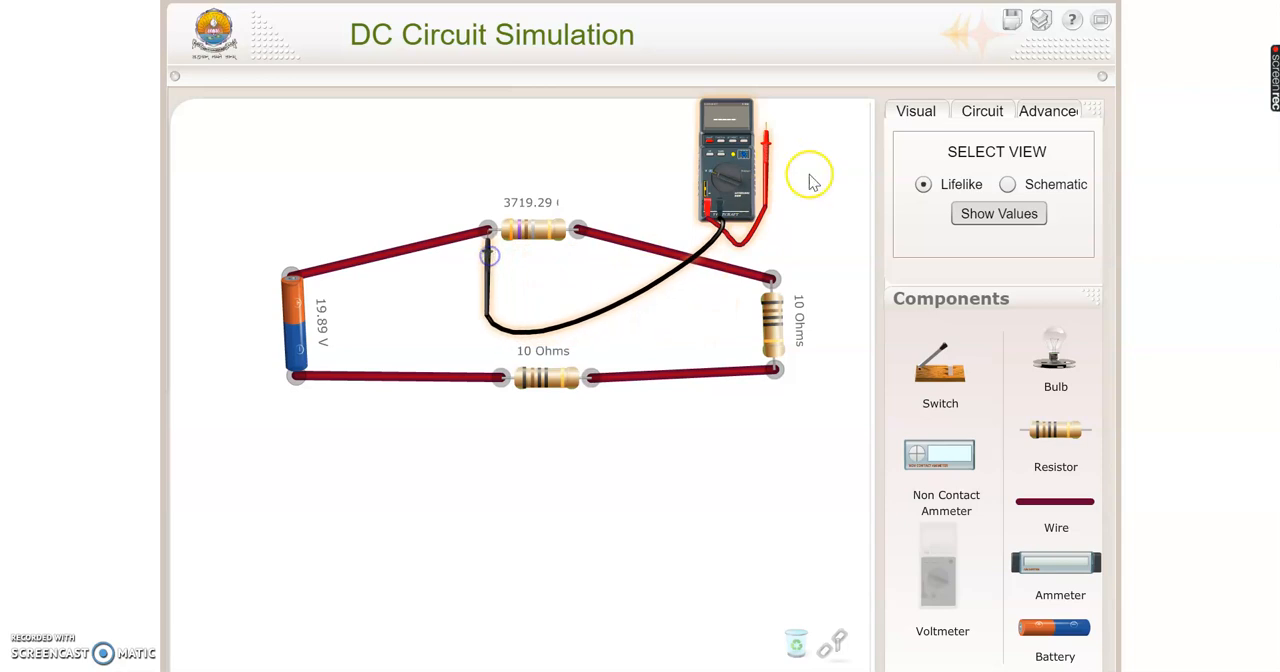
{"action": "left_click_drag", "start_coordinate": [766, 146], "coordinate": [581, 258]}
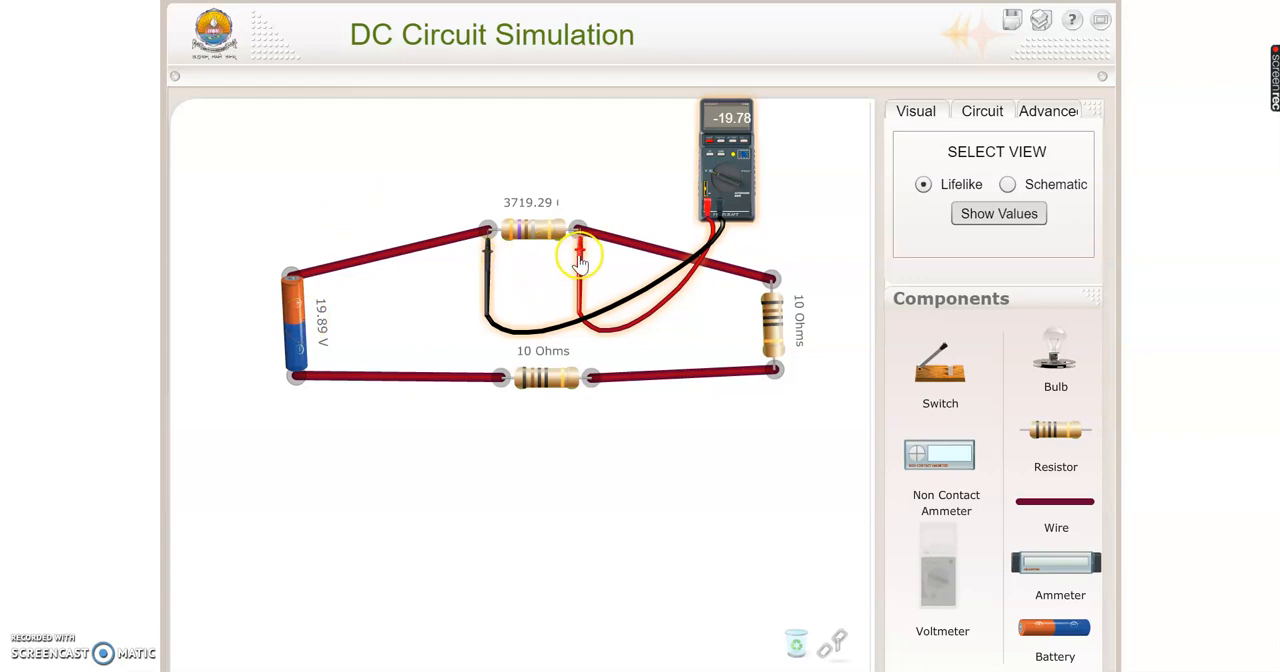
{"action": "left_click_drag", "start_coordinate": [579, 265], "coordinate": [774, 392]}
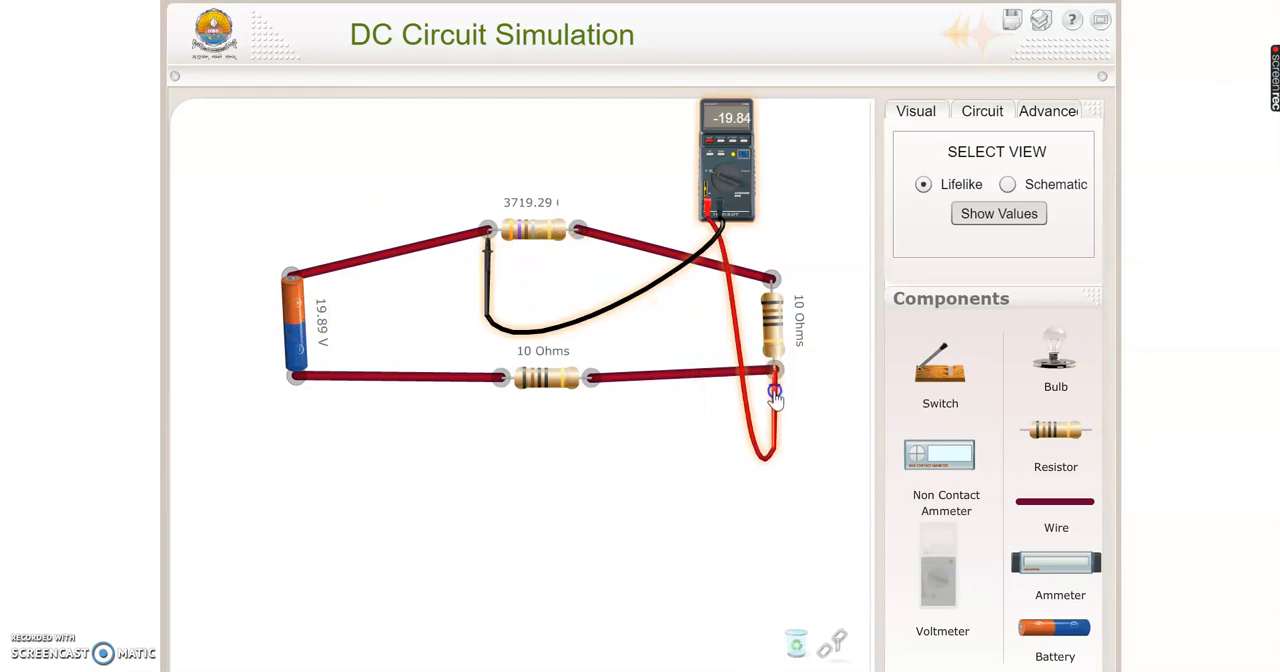
{"action": "left_click_drag", "start_coordinate": [489, 258], "coordinate": [777, 308]}
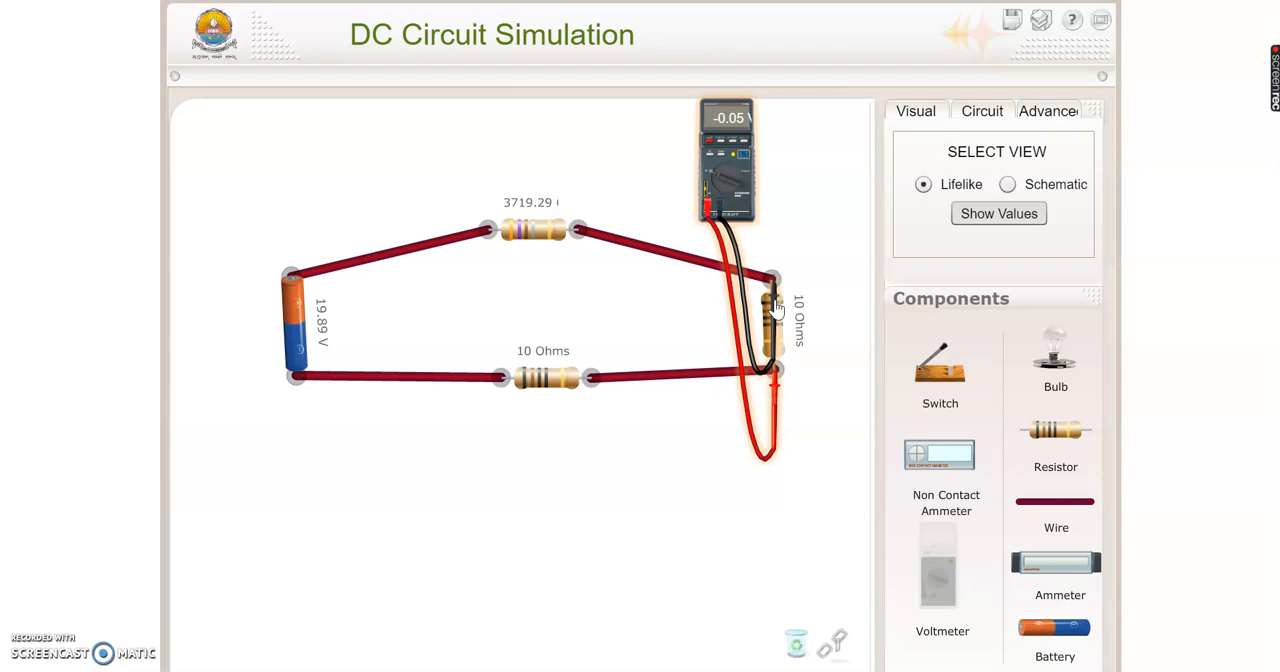
- Place a non-contact ammeter on the wire between the battery and the upper resistor to measure its current
{"action": "left_click", "coordinate": [941, 462]}
{"action": "left_click_drag", "start_coordinate": [941, 462], "coordinate": [436, 252]}
{"action": "left_click", "coordinate": [460, 287]}
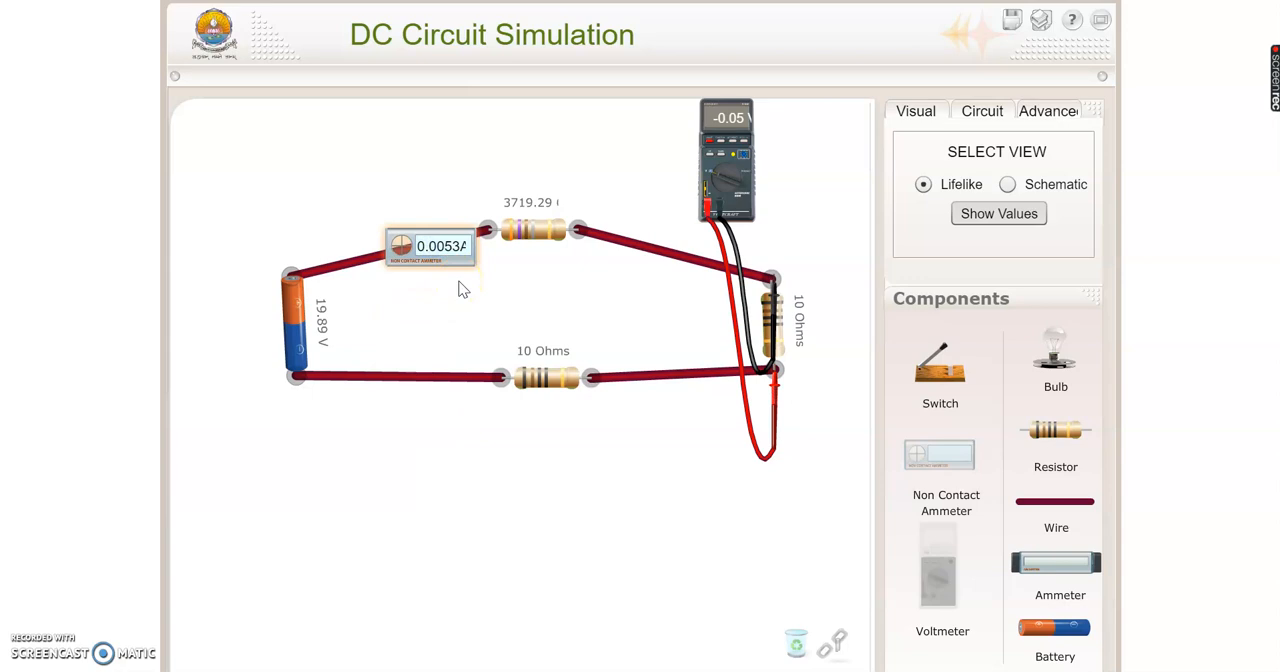
{"action": "left_click", "coordinate": [435, 283]}
{"action": "left_click", "coordinate": [1010, 22]}
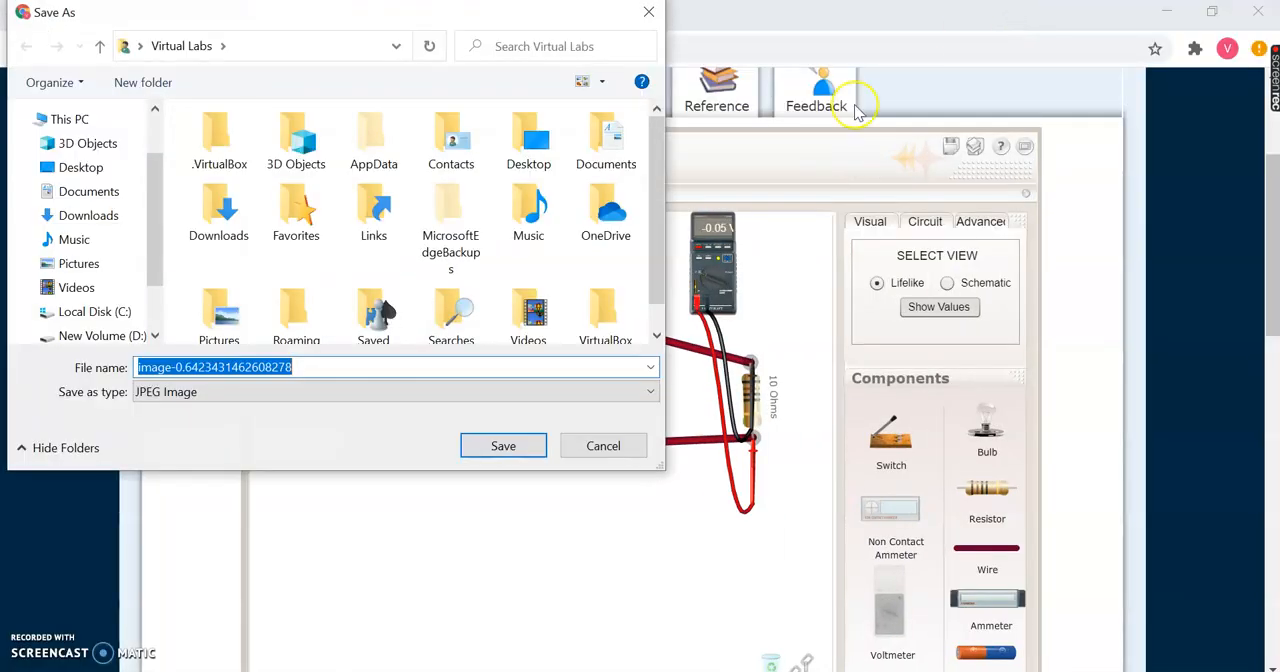
{"action": "left_click", "coordinate": [603, 448]}
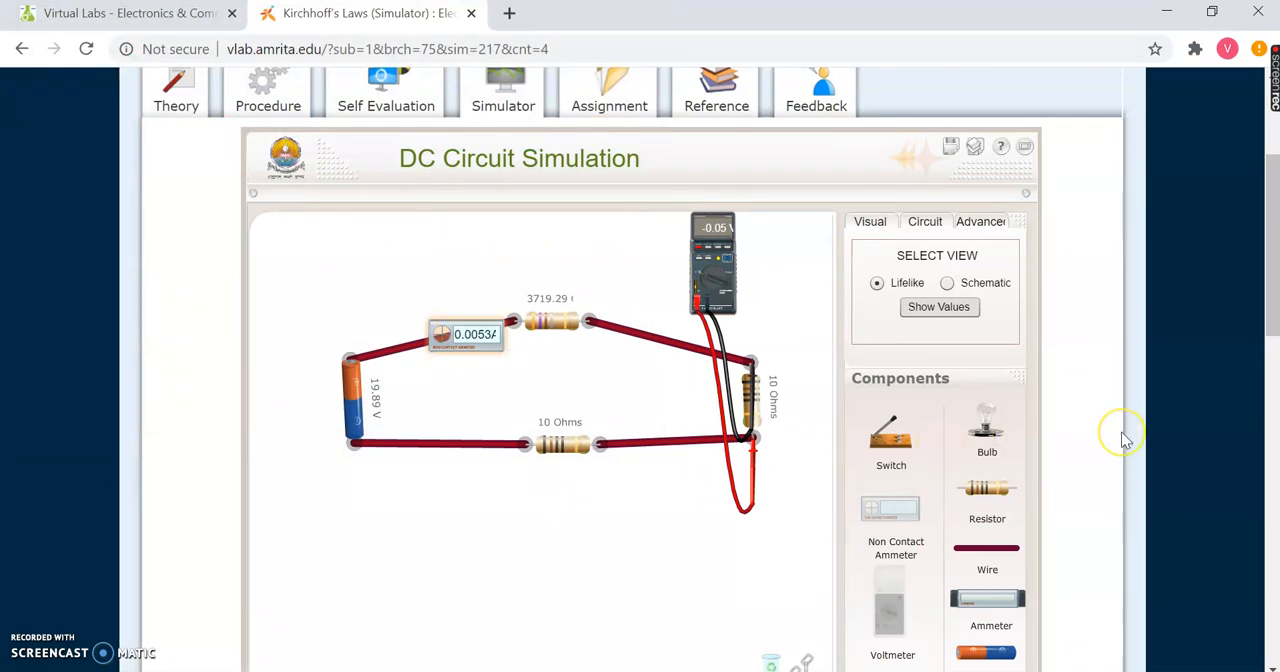
{"action": "scroll", "coordinate": [1123, 435], "scroll_direction": "down", "scroll_amount": 3}
{"action": "scroll", "coordinate": [1123, 437], "scroll_direction": "up", "scroll_amount": 3}
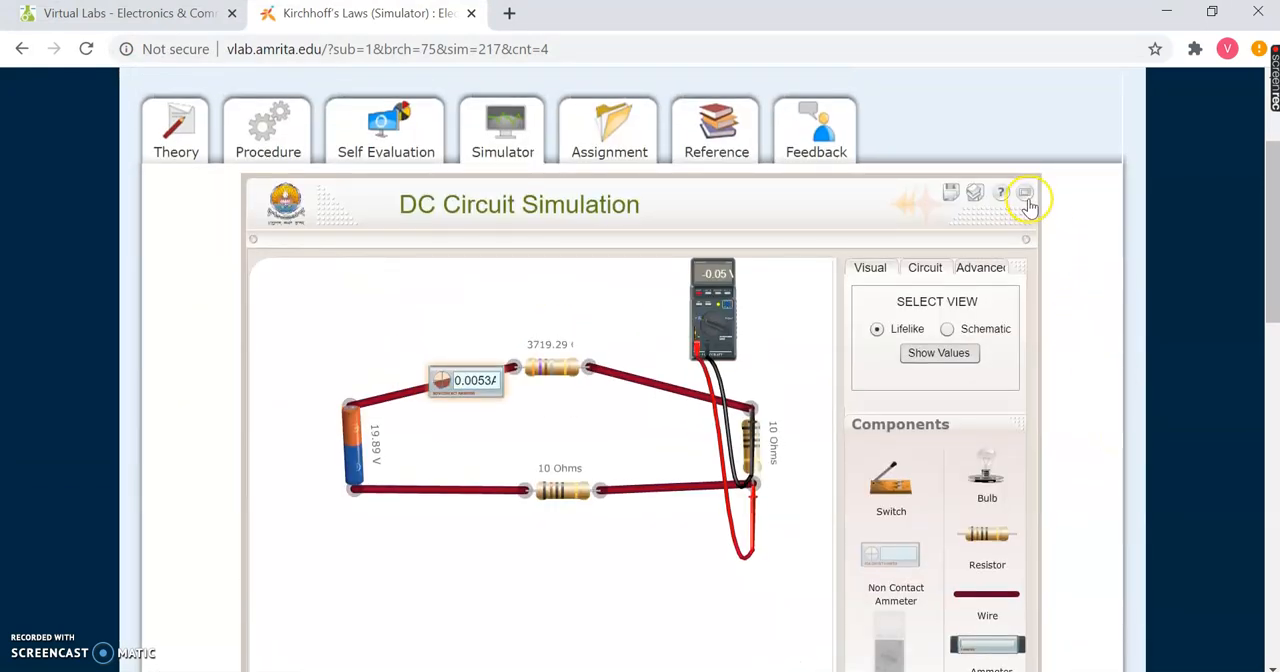
{"action": "left_click", "coordinate": [1027, 197]}
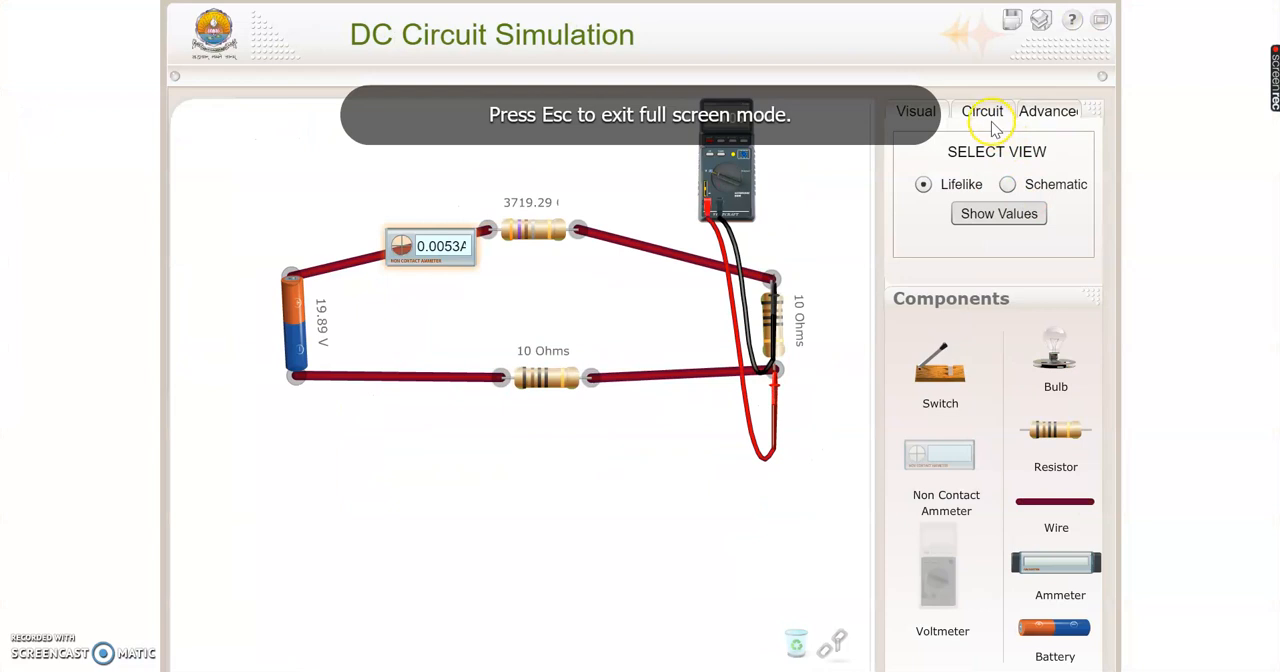
- Reset the simulation to clear the whole circuit from the work area
{"action": "left_click", "coordinate": [984, 117]}
{"action": "left_click", "coordinate": [992, 202]}
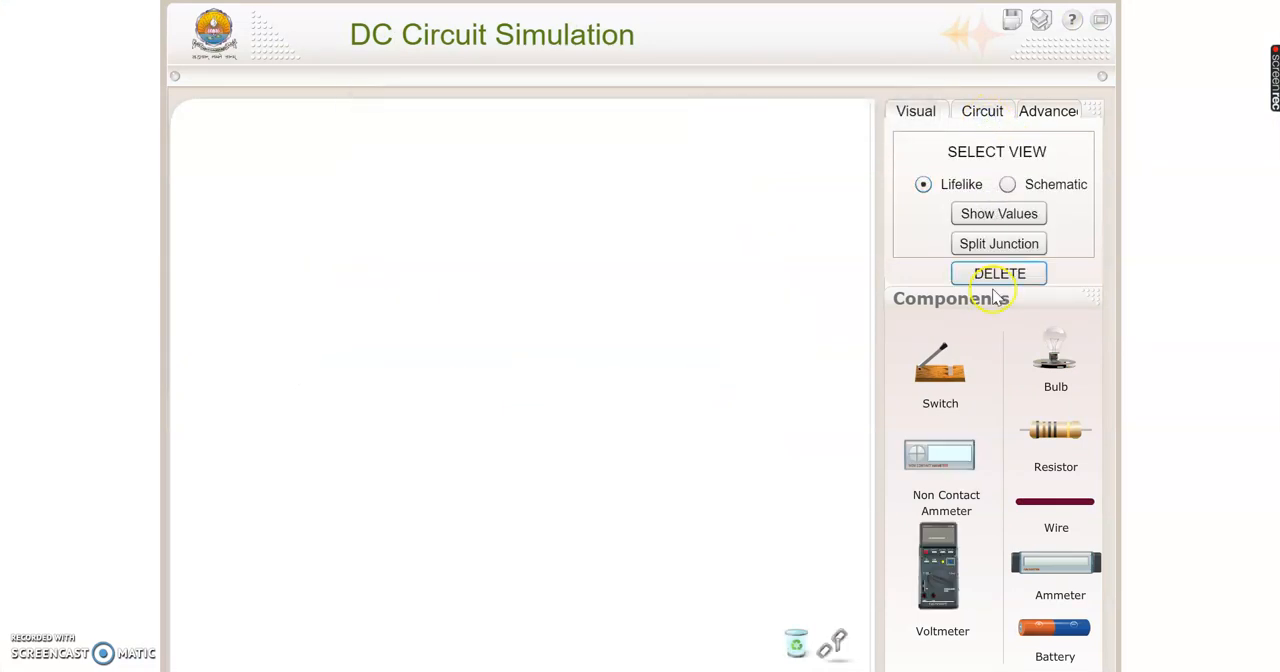
- Place a battery in the middle of the work area with one wire on each side of it
{"action": "left_click_drag", "start_coordinate": [1048, 630], "coordinate": [532, 425]}
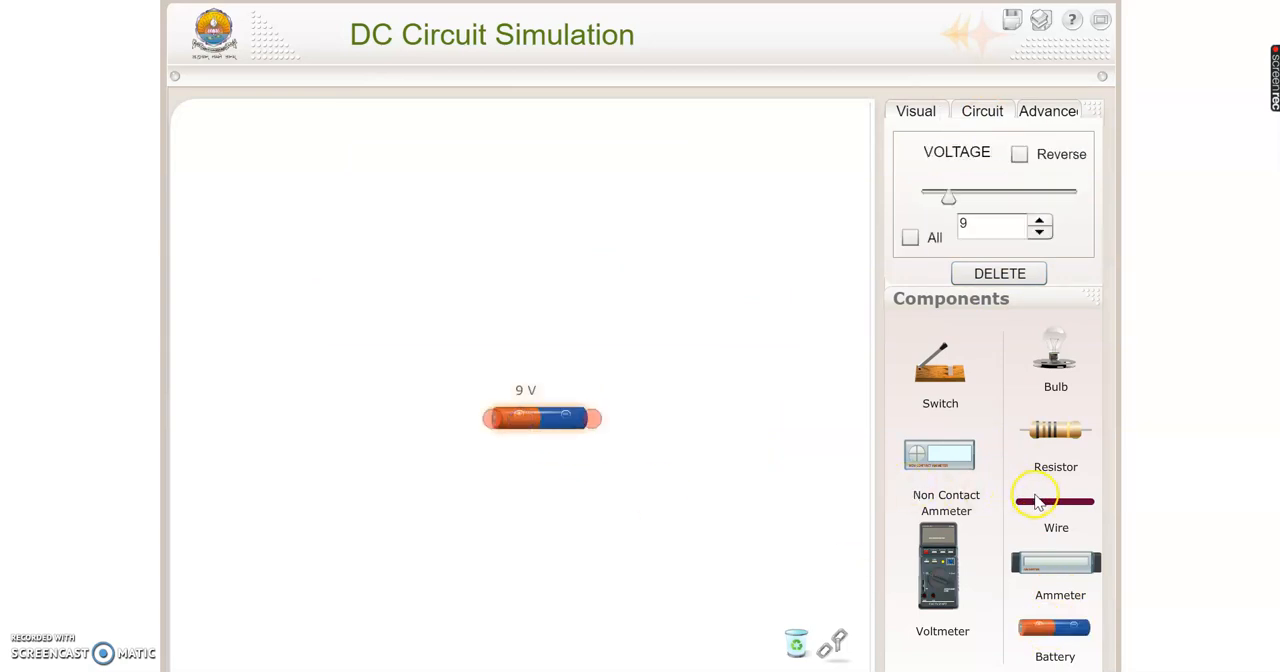
{"action": "left_click_drag", "start_coordinate": [1044, 510], "coordinate": [400, 437]}
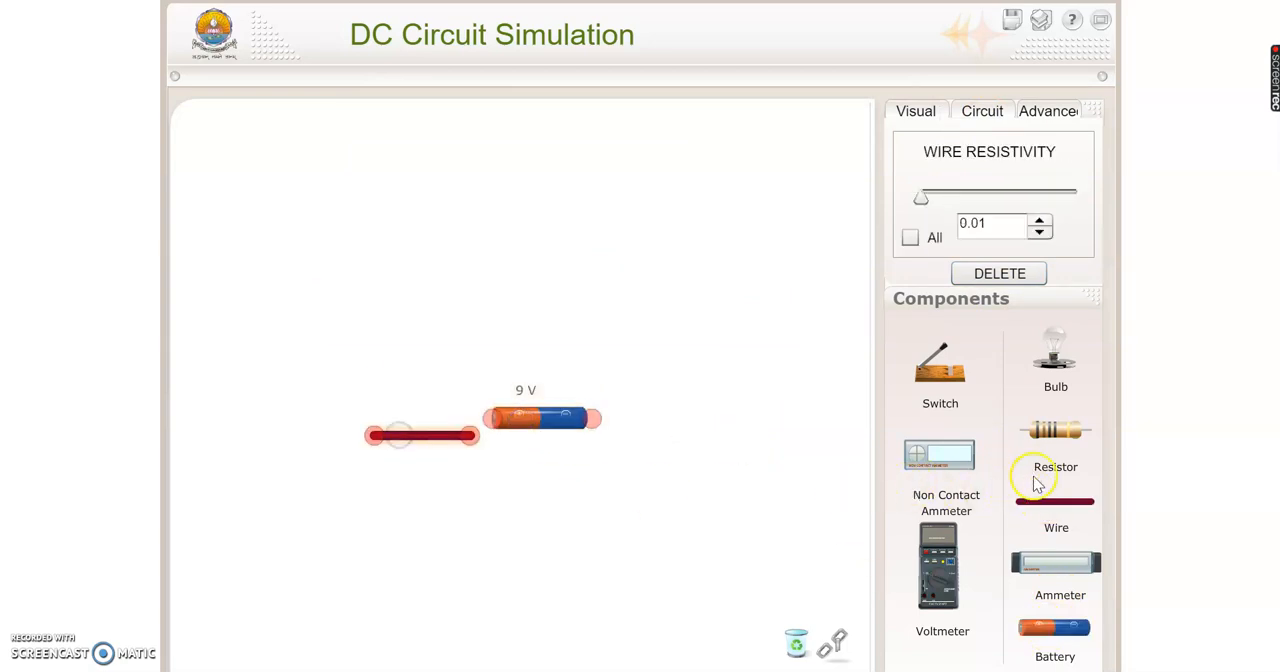
{"action": "left_click_drag", "start_coordinate": [1064, 512], "coordinate": [700, 422]}
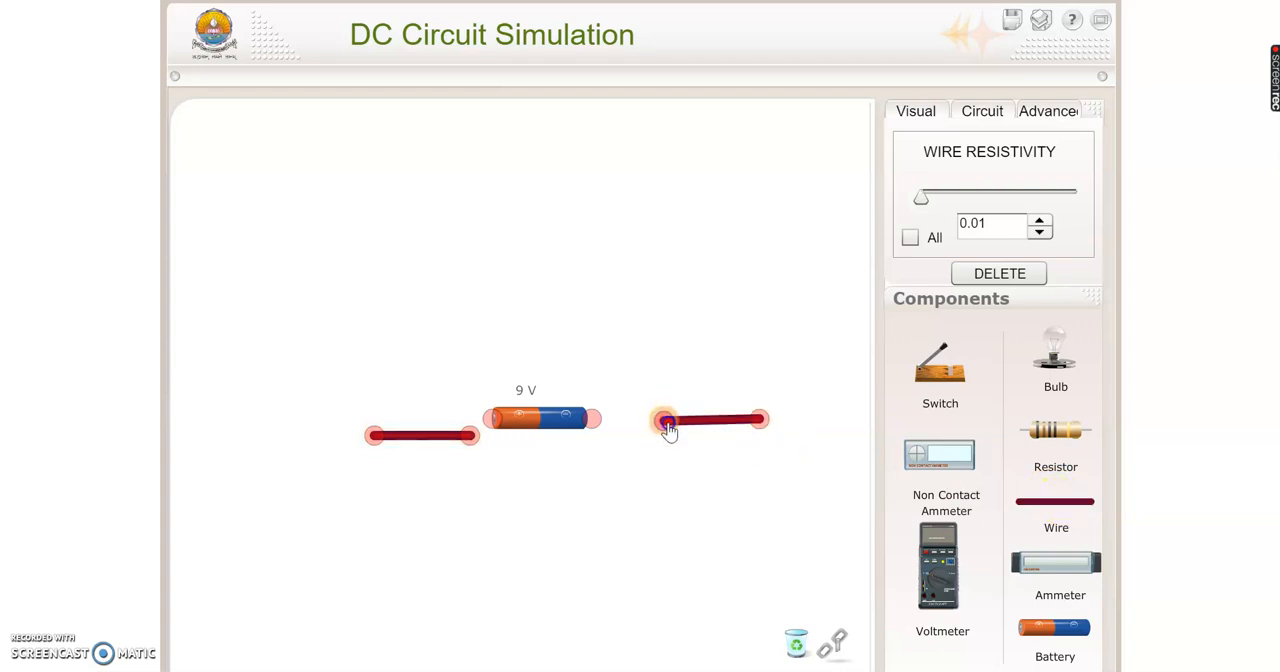
- Connect a wire to each battery terminal and join their free ends above the battery to short-circuit it
{"action": "left_click_drag", "start_coordinate": [667, 426], "coordinate": [599, 434]}
{"action": "left_click_drag", "start_coordinate": [468, 435], "coordinate": [492, 428]}
{"action": "left_click_drag", "start_coordinate": [374, 433], "coordinate": [540, 226]}
{"action": "left_click", "coordinate": [697, 370]}
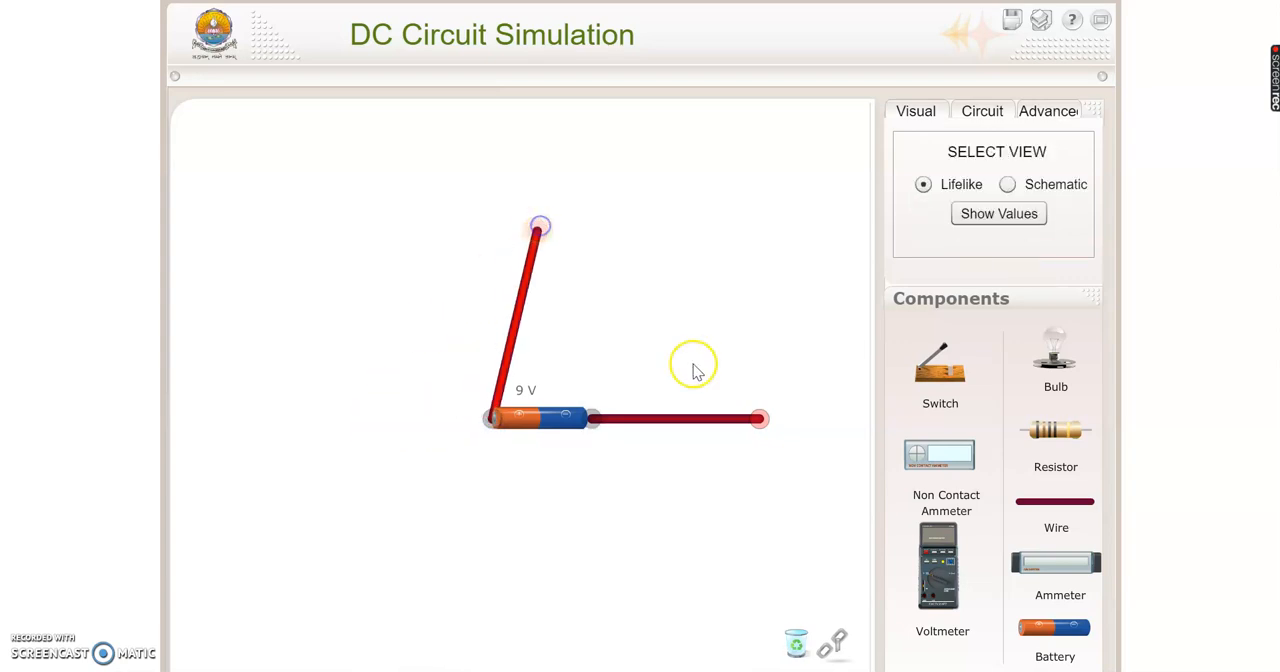
{"action": "left_click_drag", "start_coordinate": [759, 418], "coordinate": [539, 232]}
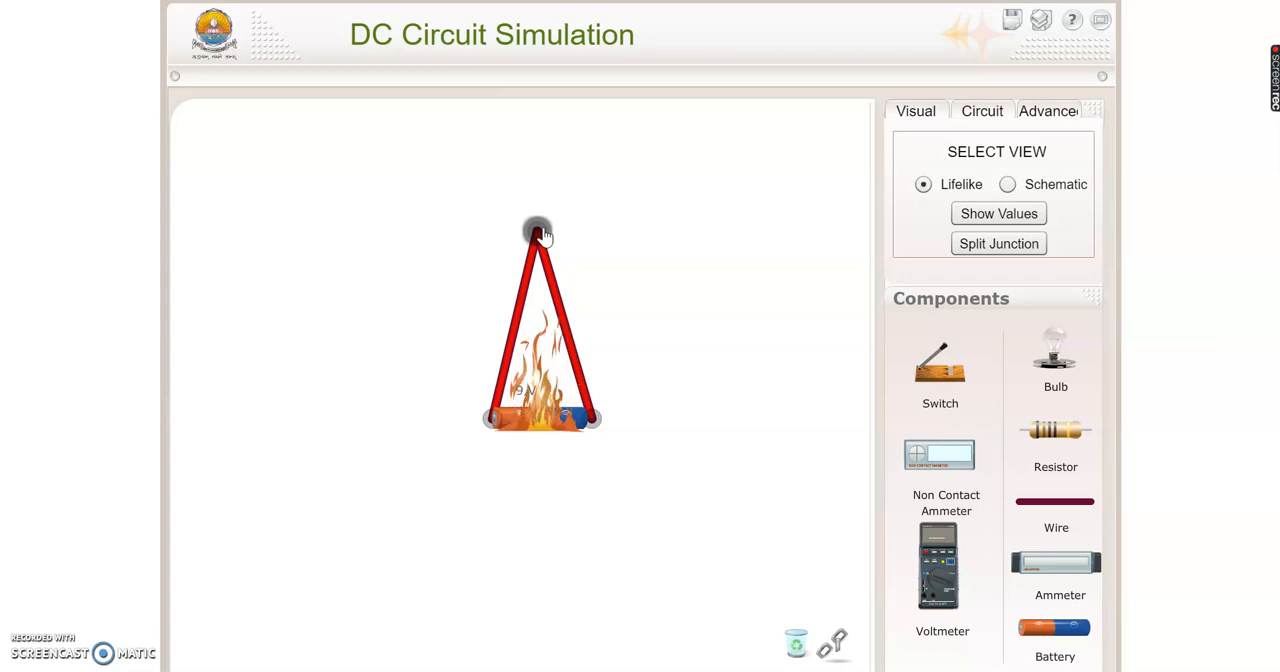
- Switch the circuit to the schematic view and exit the simulator's full-screen mode
{"action": "left_click", "coordinate": [1008, 184]}
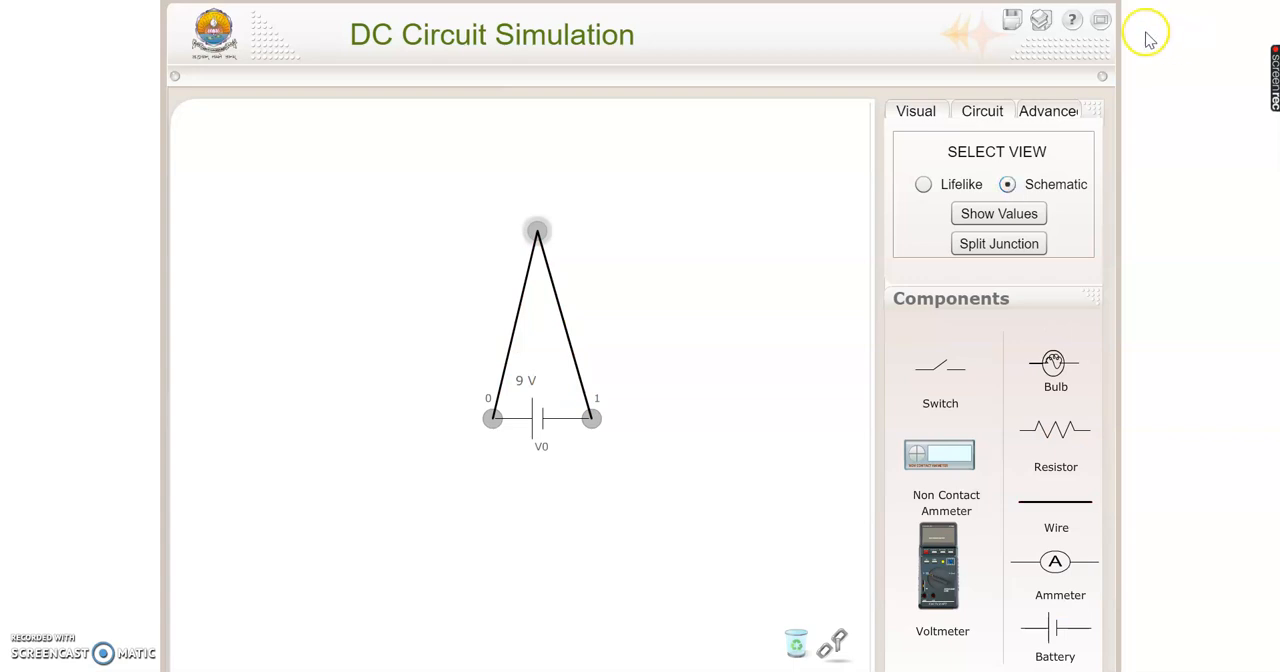
{"action": "left_click", "coordinate": [1103, 24]}
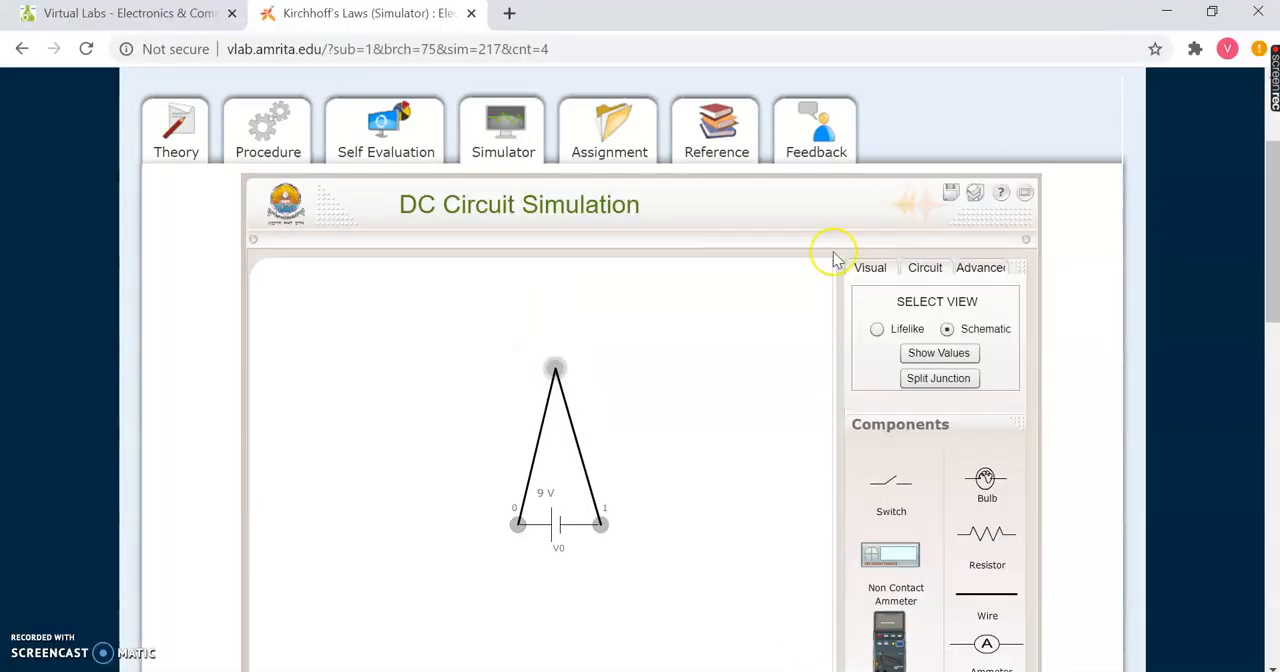
- Open the experiment's Self Evaluation, answer question 1 with 1.25 A, submit the quiz and review the marking
{"action": "left_click", "coordinate": [408, 147]}
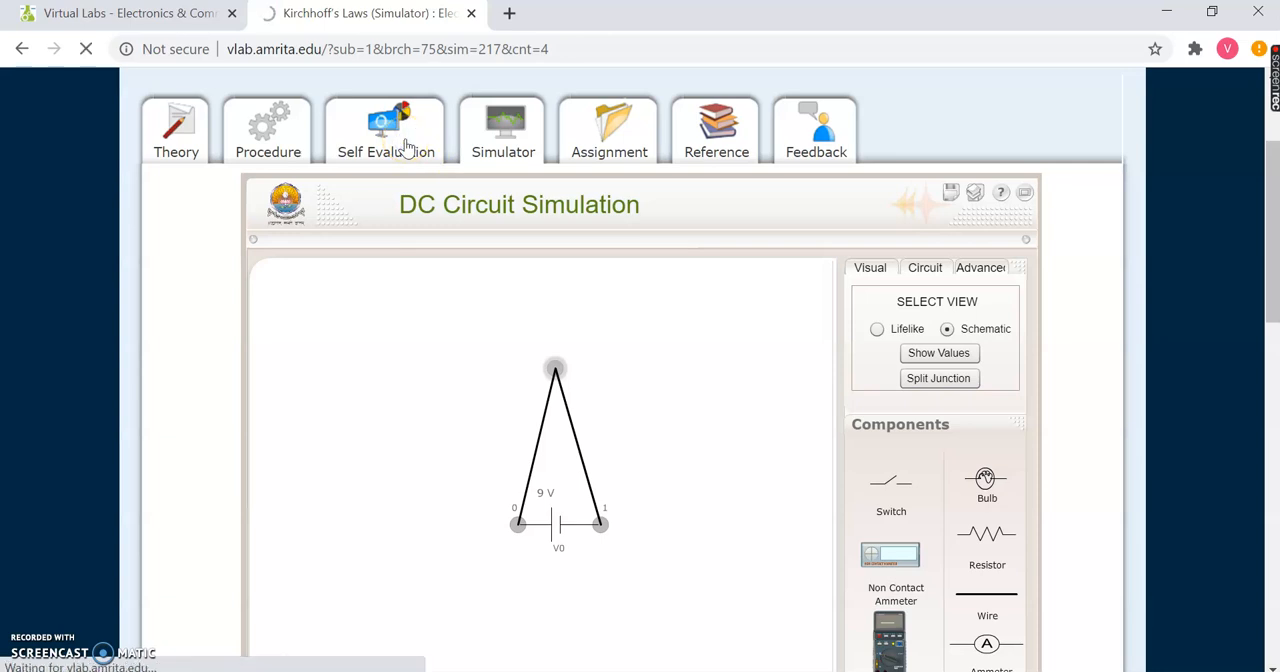
{"action": "scroll", "coordinate": [575, 385], "scroll_direction": "down", "scroll_amount": 1}
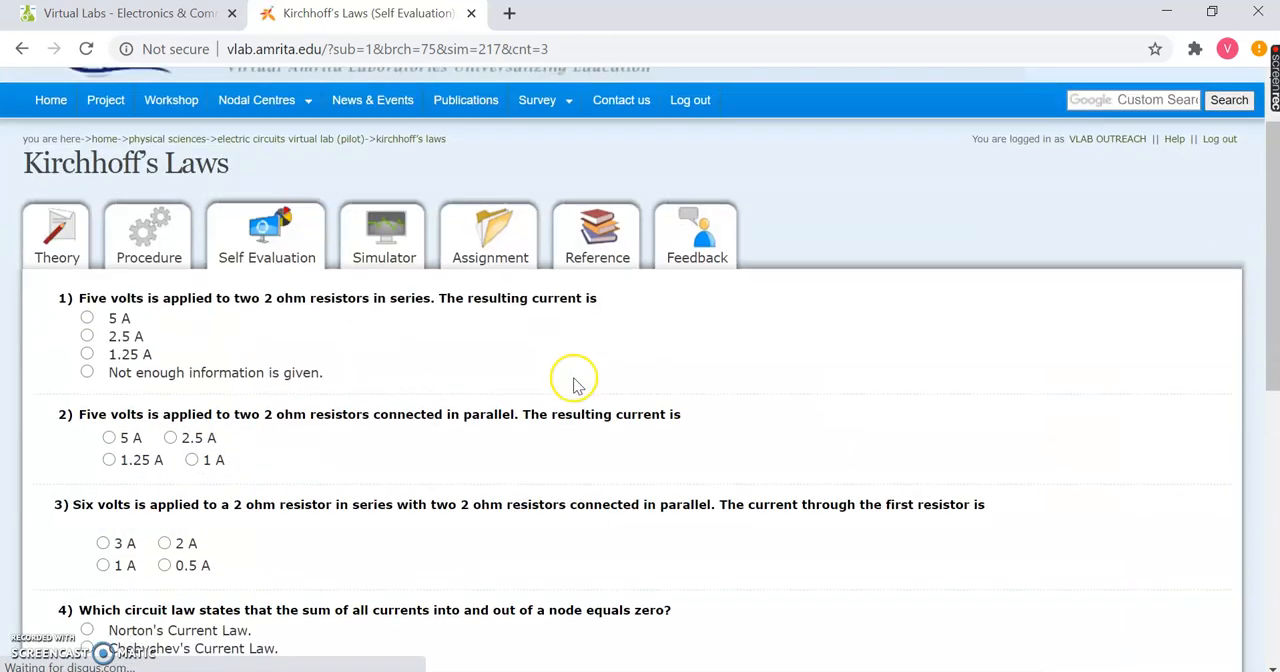
{"action": "left_click", "coordinate": [87, 354]}
{"action": "scroll", "coordinate": [229, 418], "scroll_direction": "down", "scroll_amount": 5}
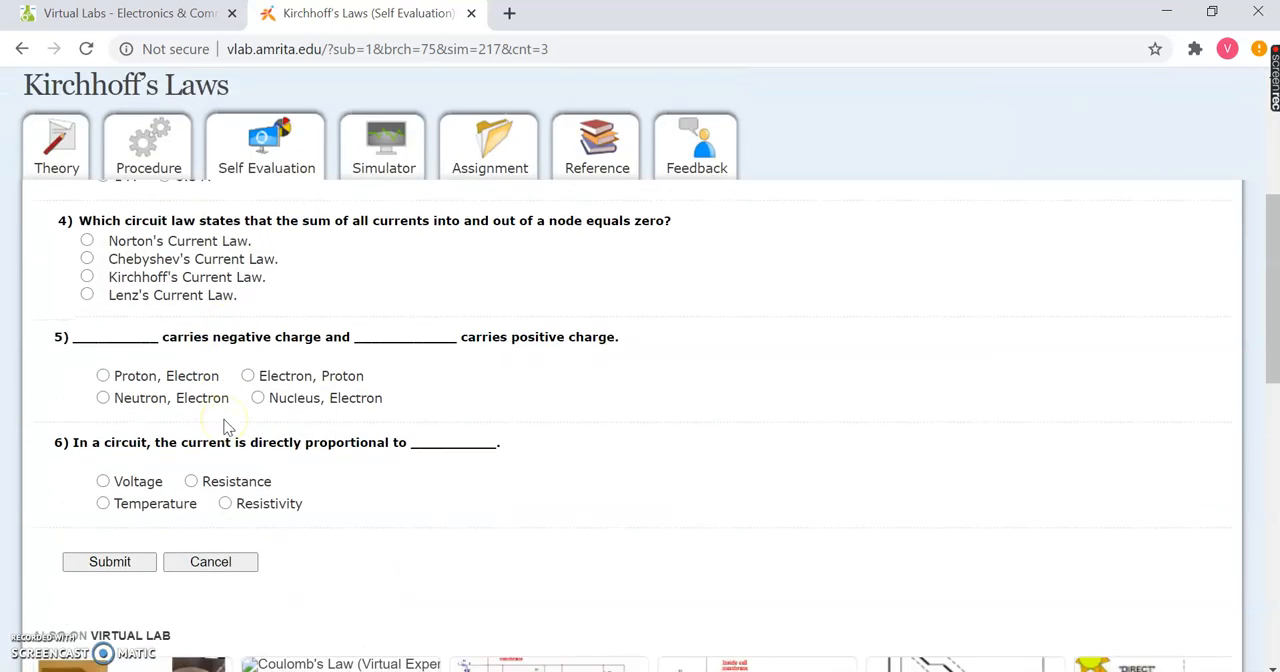
{"action": "left_click", "coordinate": [72, 567]}
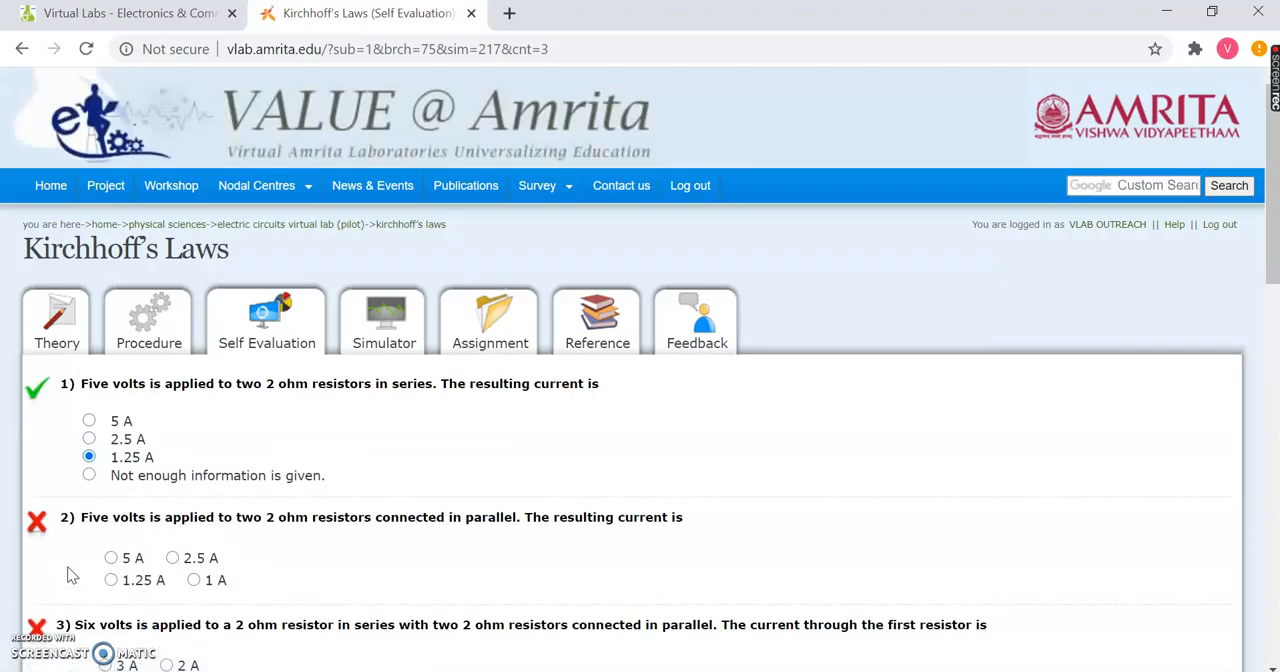
{"action": "scroll", "coordinate": [72, 575], "scroll_direction": "down", "scroll_amount": 1}
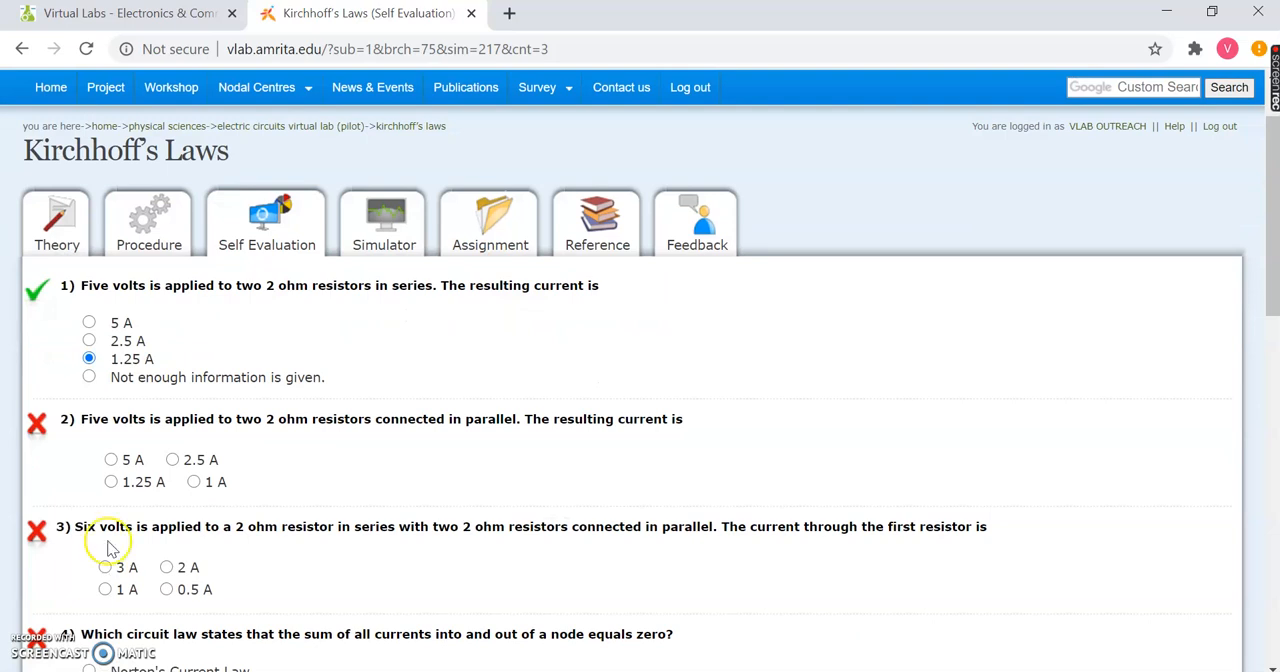
- Look through the experiment's Assignment, Reference and Theory pages
{"action": "left_click", "coordinate": [490, 236]}
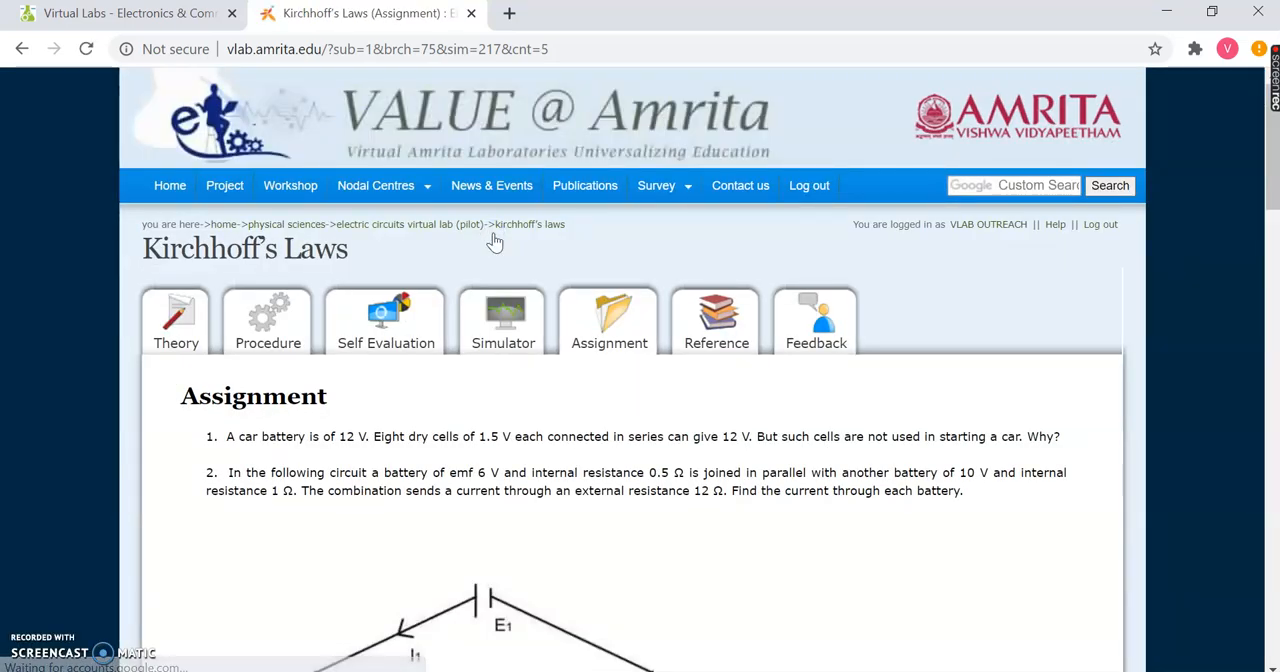
{"action": "scroll", "coordinate": [494, 241], "scroll_direction": "down", "scroll_amount": 1}
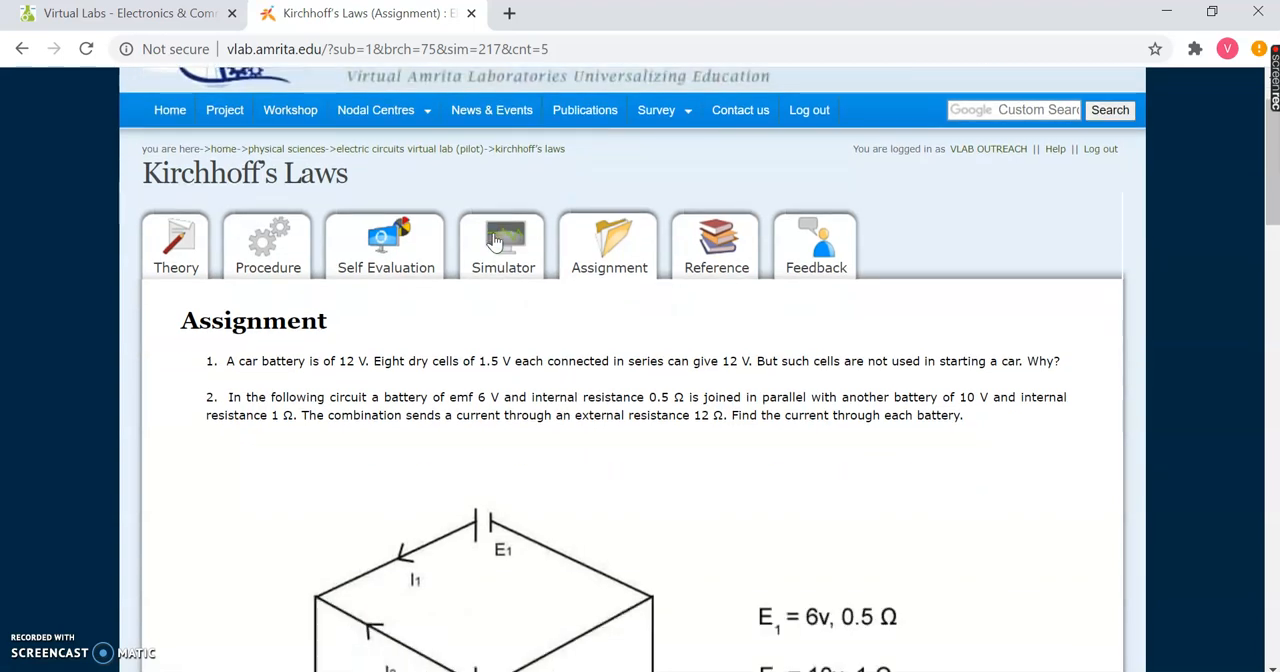
{"action": "left_click", "coordinate": [727, 274]}
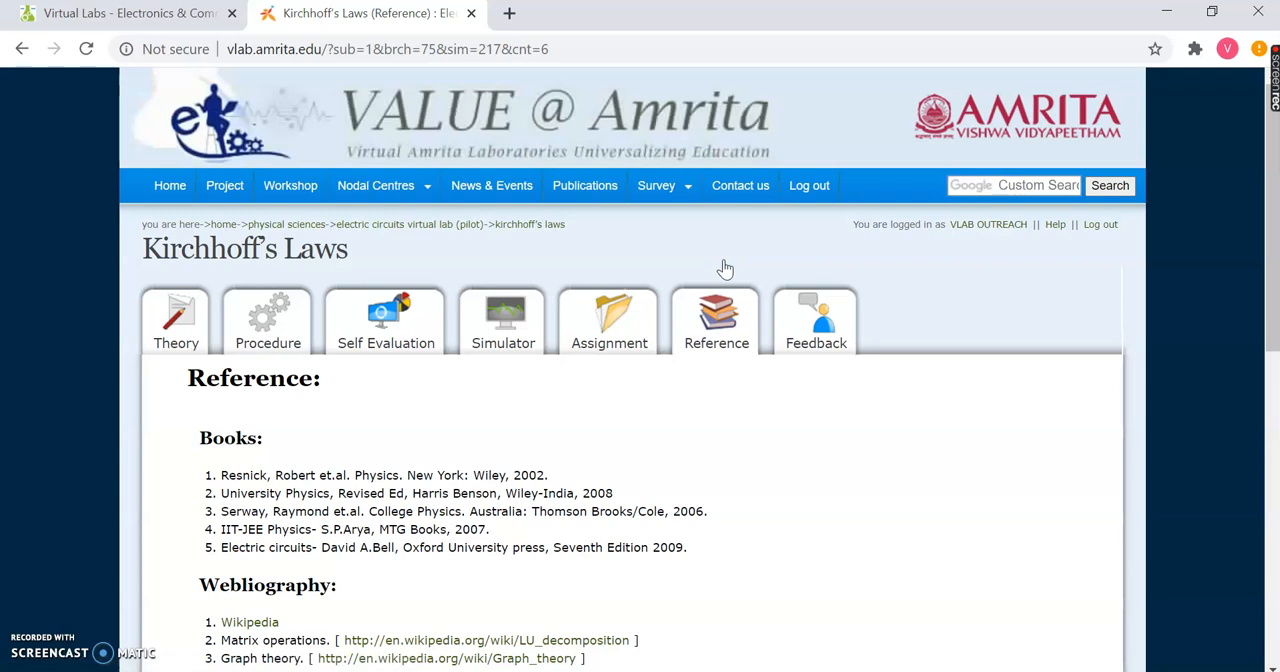
{"action": "scroll", "coordinate": [725, 270], "scroll_direction": "down", "scroll_amount": 1}
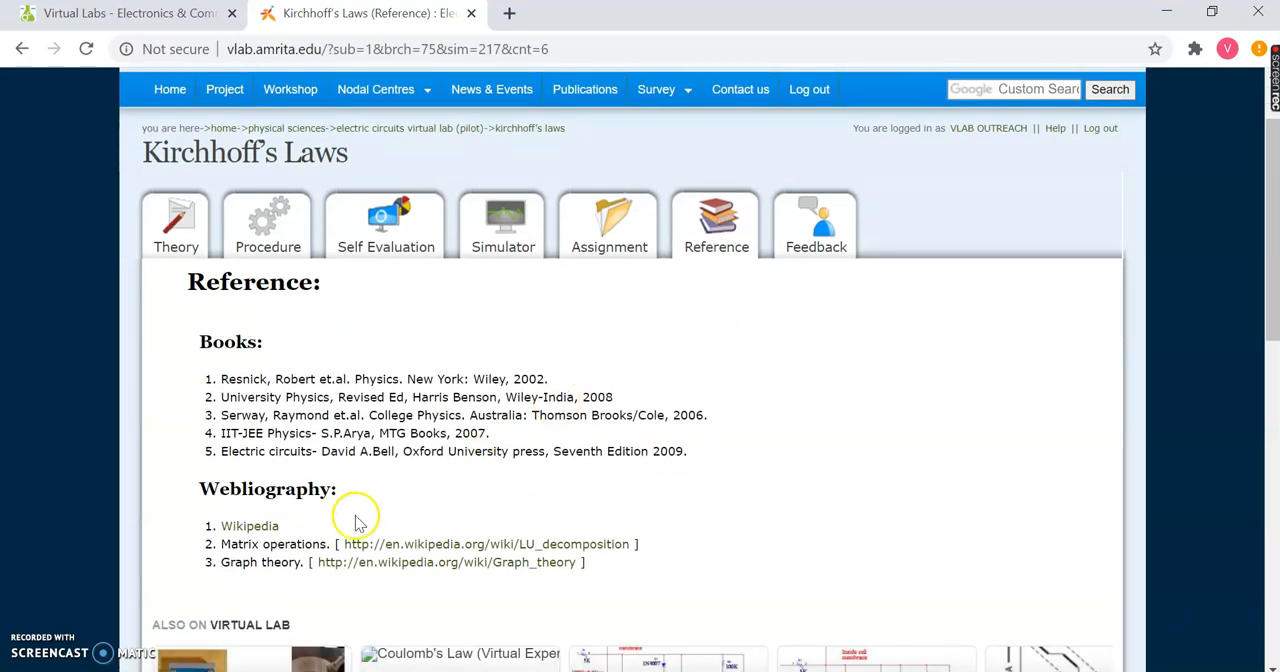
{"action": "left_click", "coordinate": [176, 220]}
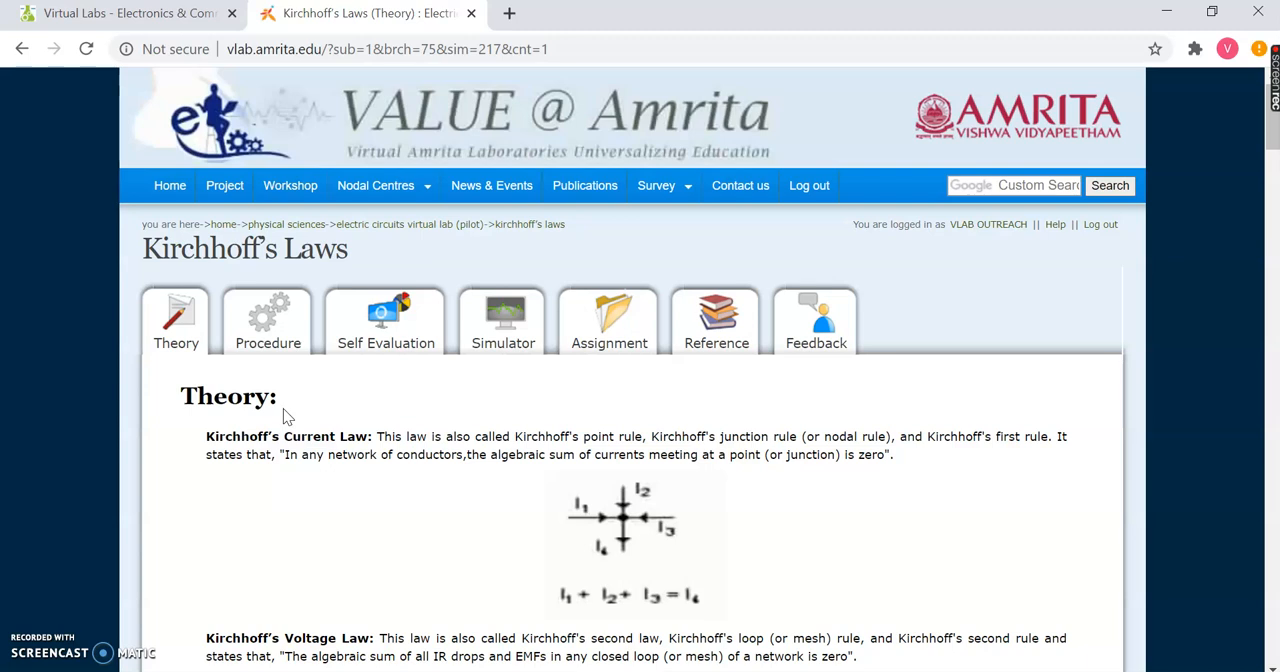
{"action": "scroll", "coordinate": [283, 408], "scroll_direction": "down", "scroll_amount": 1}
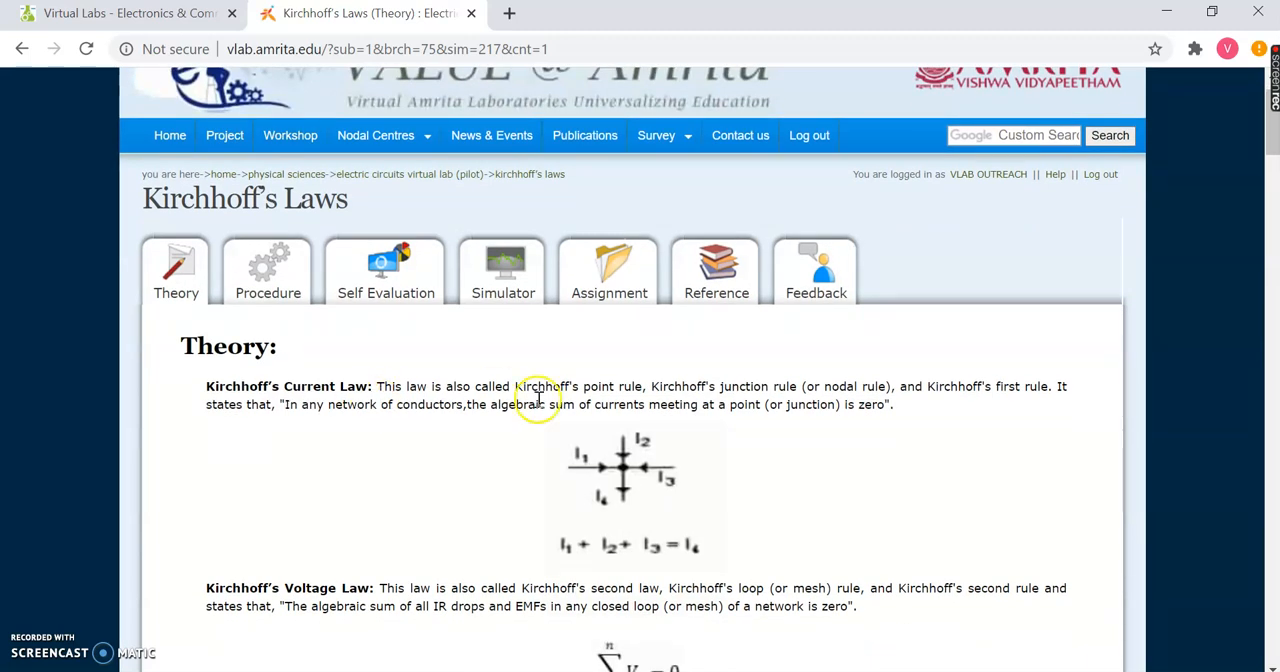
- Close the Kirchhoff's Laws experiment and return to the Virtual Labs home page
{"action": "left_click", "coordinate": [469, 13]}
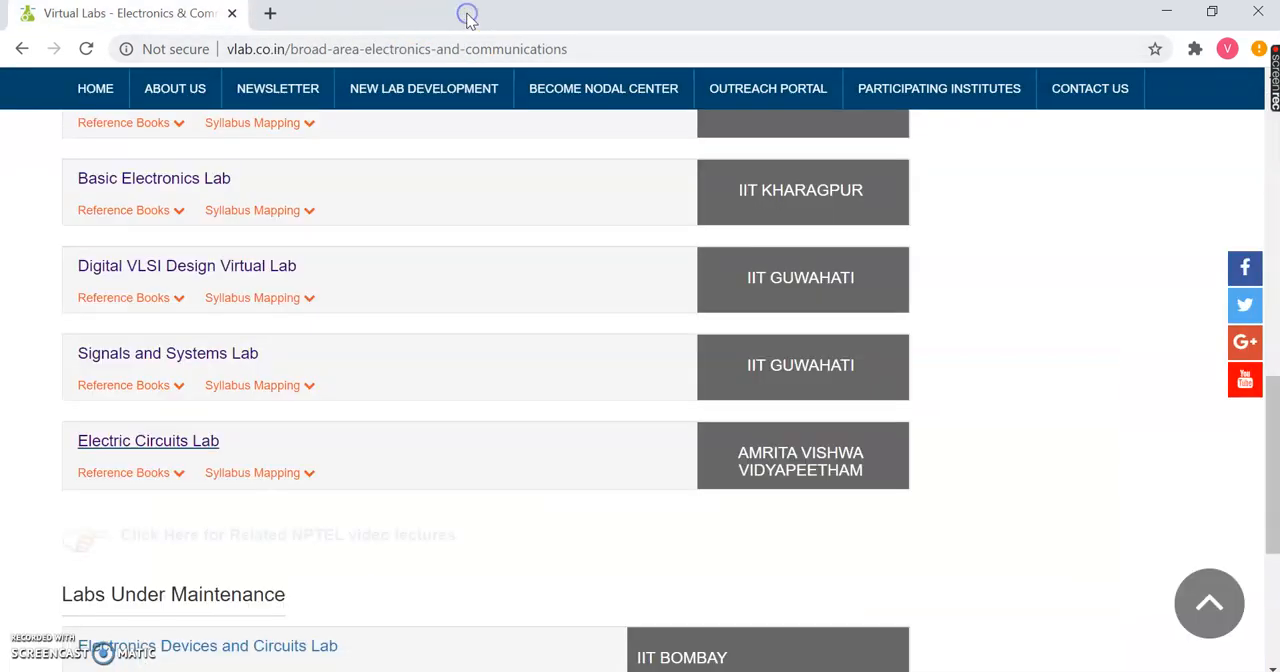
{"action": "left_click", "coordinate": [95, 86]}
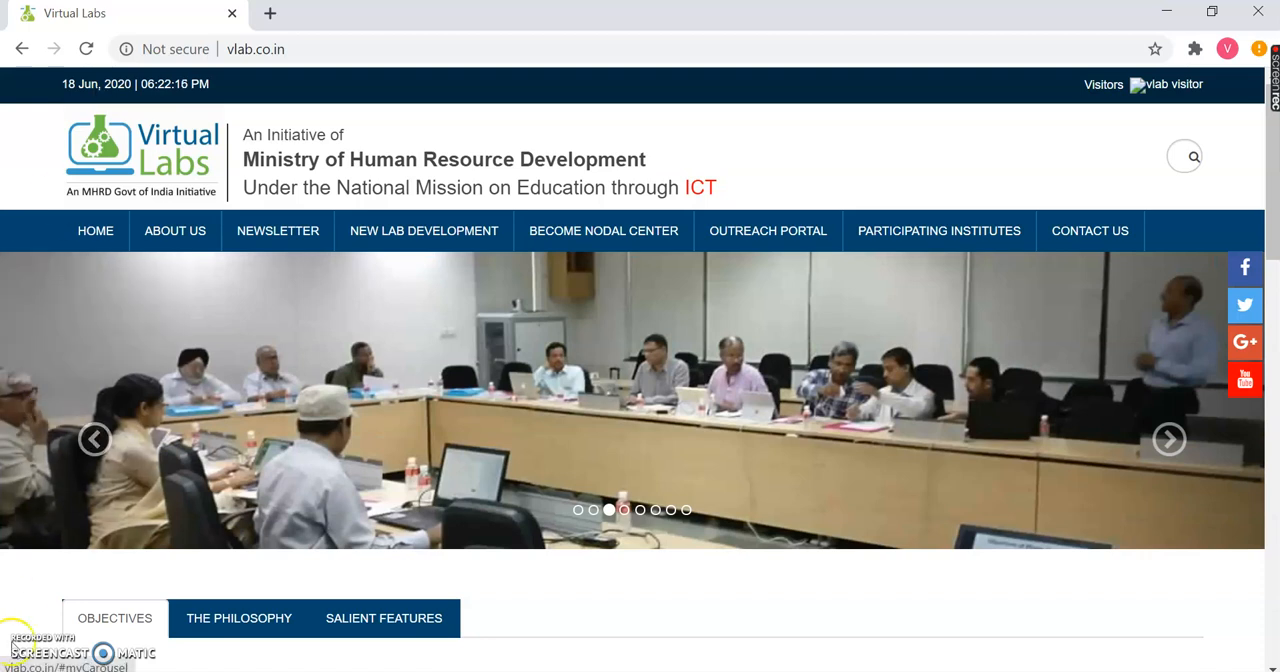
{"action": "left_click", "coordinate": [871, 671]}
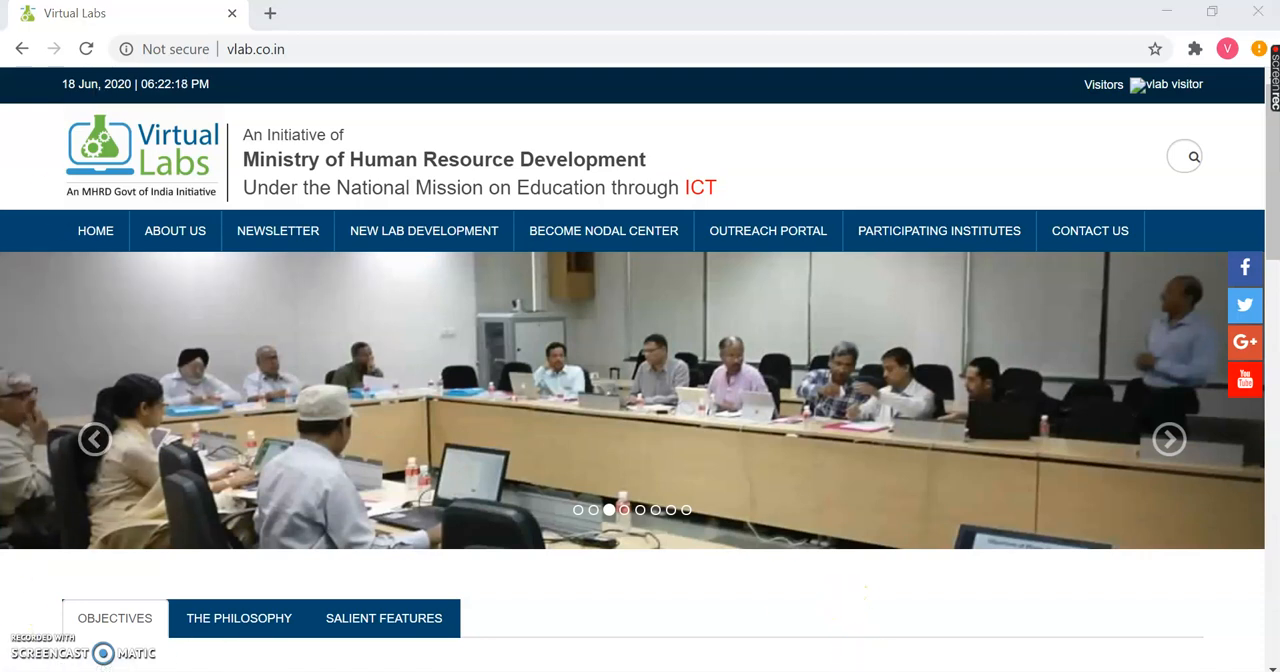